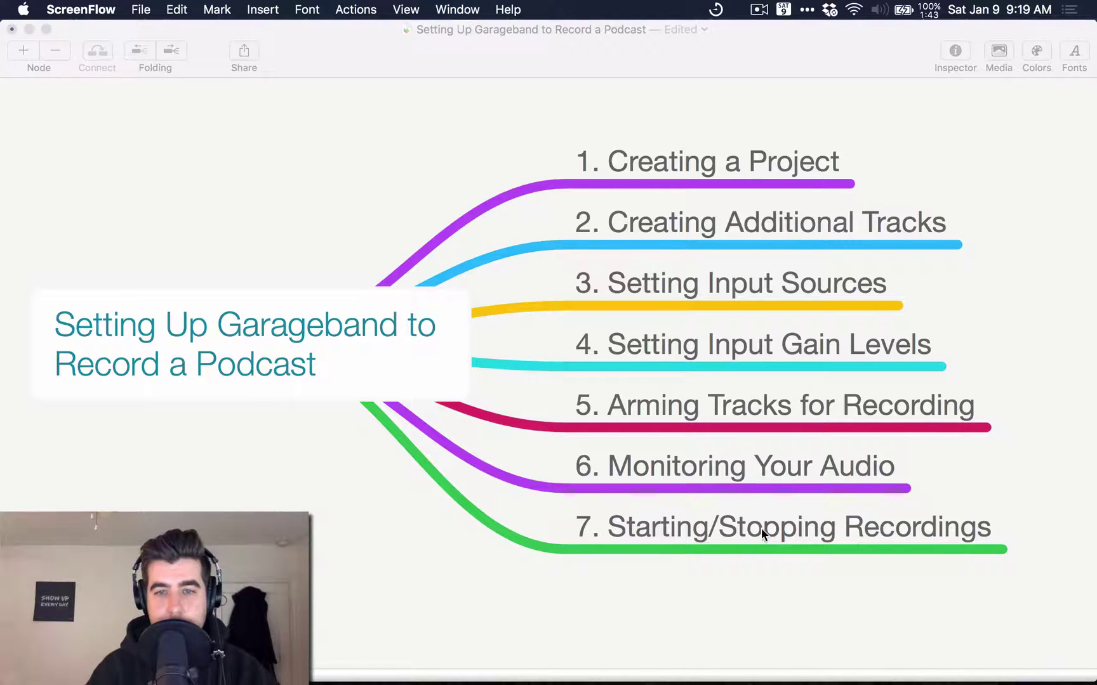
Switch to the desktop space holding GarageBand and bring its project chooser to the front.
{"action": "key", "text": "super+Tab"}
{"action": "key", "text": "super+Tab"}
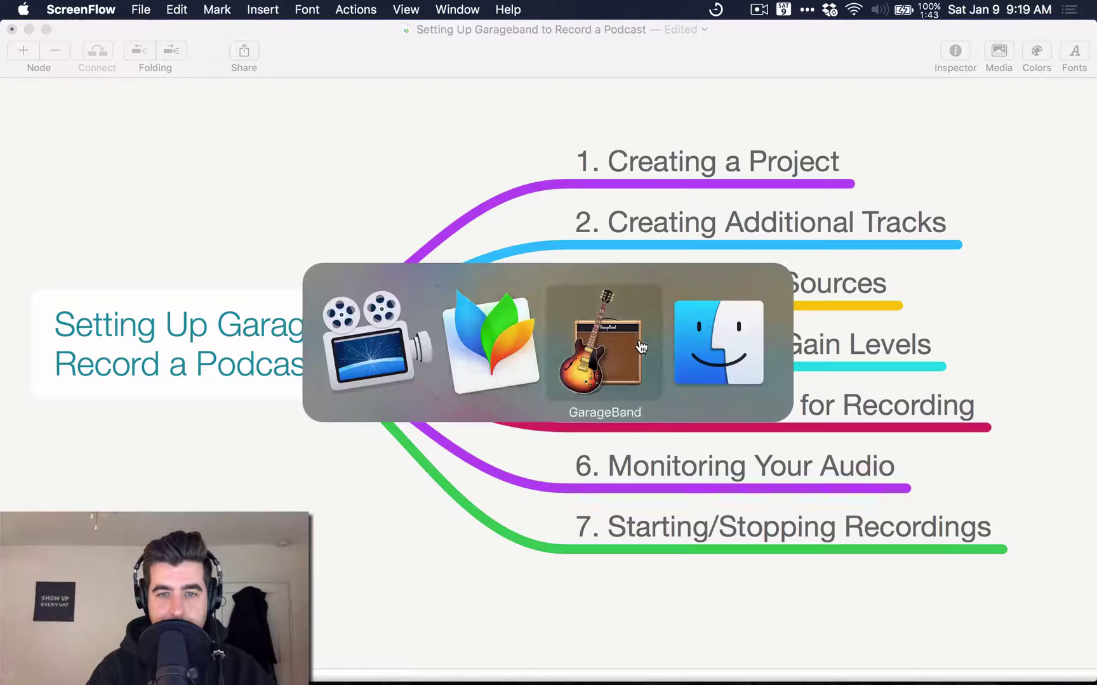
{"action": "left_click", "coordinate": [142, 8]}
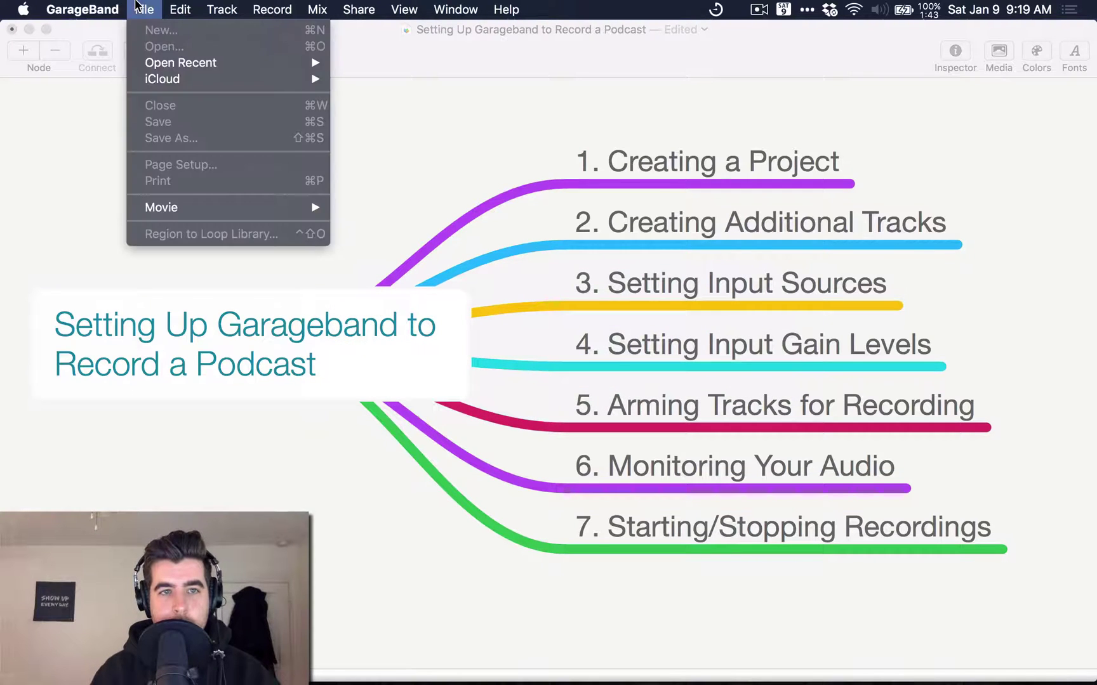
{"action": "key", "text": "Escape"}
{"action": "key", "text": "ctrl+Left"}
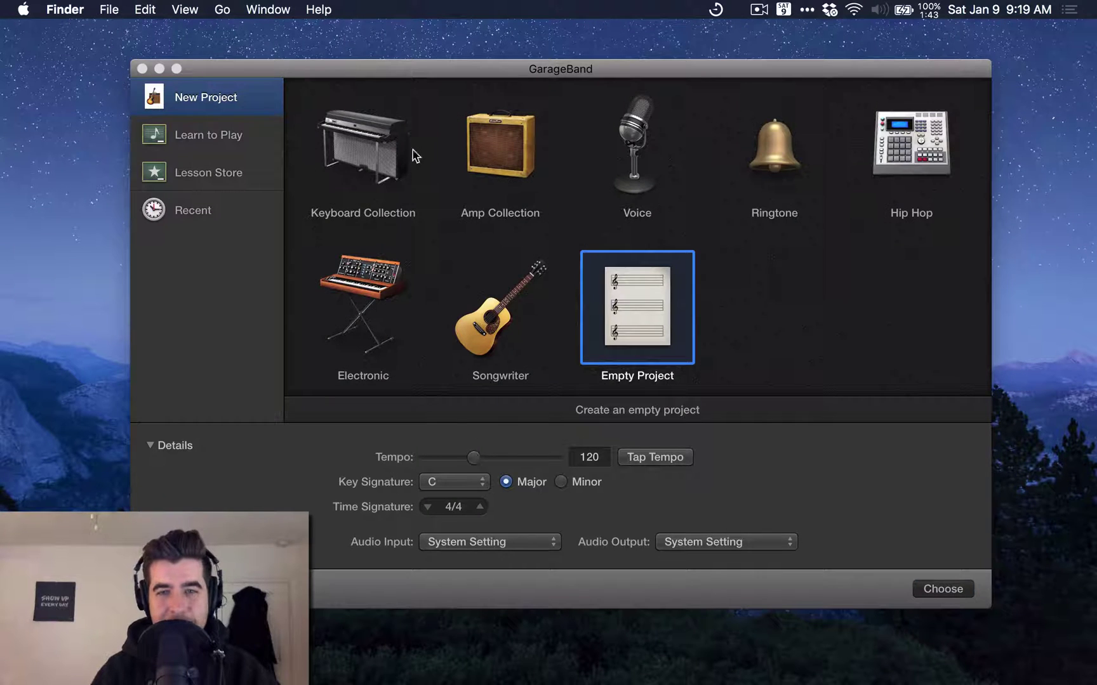
{"action": "left_click", "coordinate": [590, 74]}
{"action": "left_click_drag", "start_coordinate": [590, 72], "coordinate": [592, 86]}
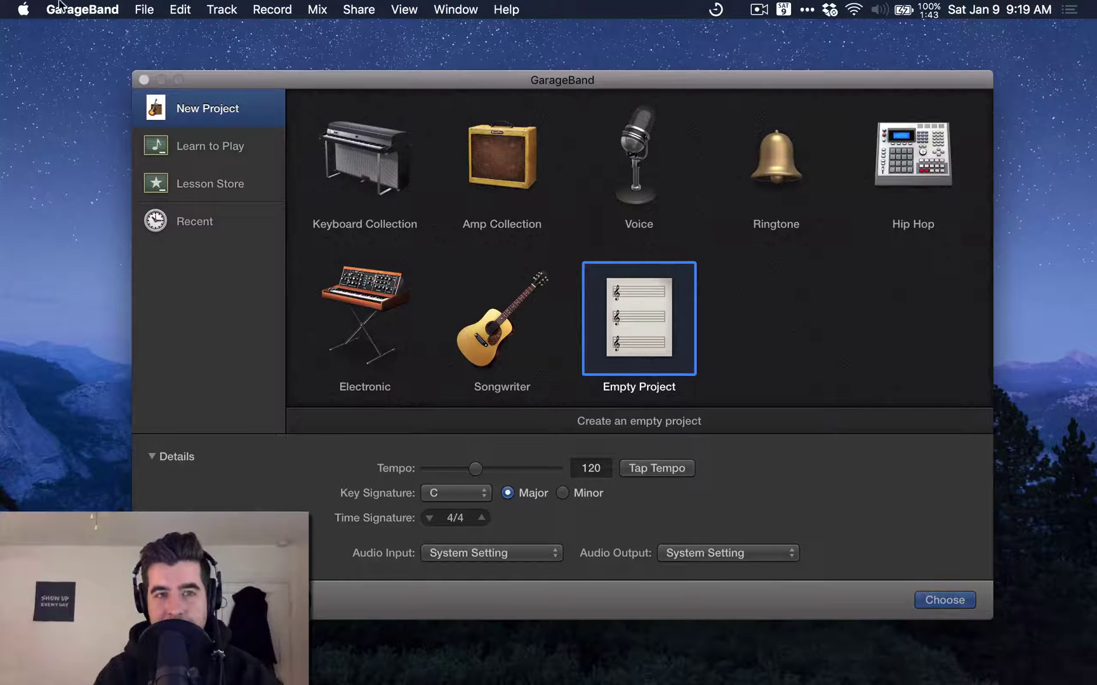
Open About This Mac from the Apple menu, then close it to return to the chooser.
{"action": "left_click", "coordinate": [24, 9]}
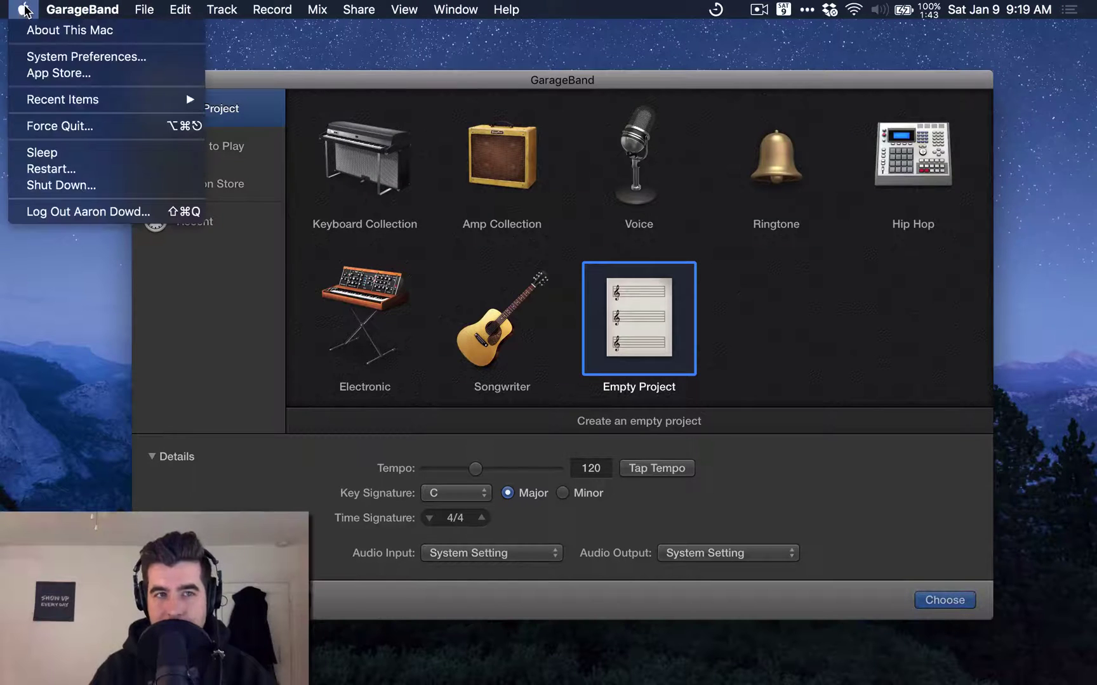
{"action": "left_click", "coordinate": [68, 7]}
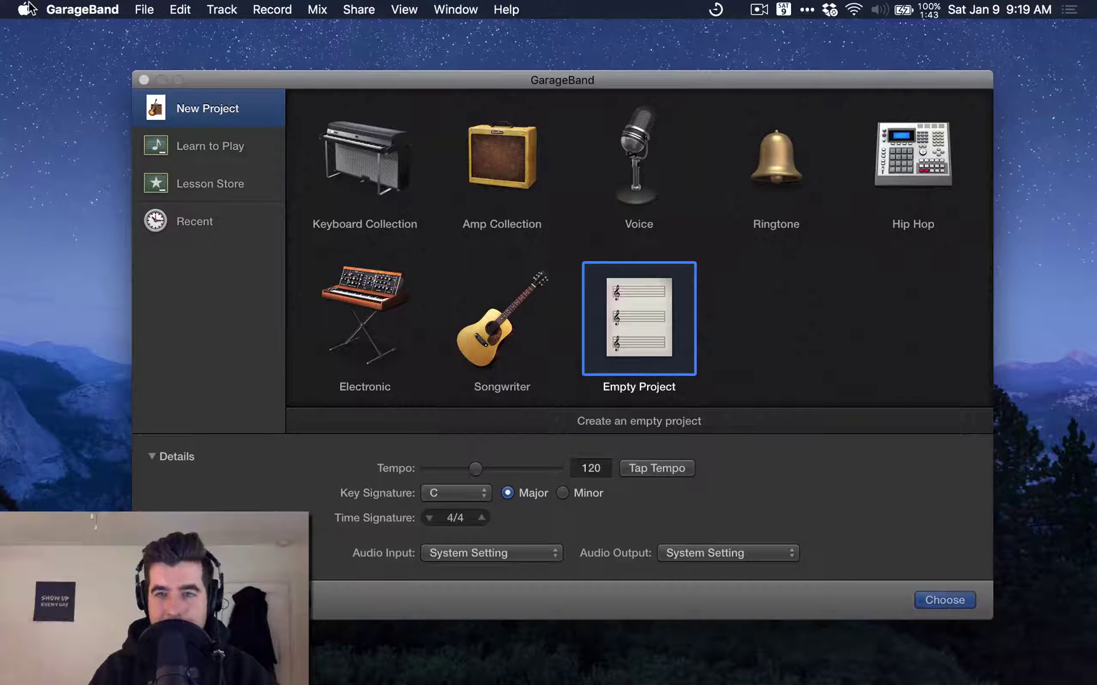
{"action": "left_click", "coordinate": [29, 9]}
{"action": "left_click", "coordinate": [30, 29]}
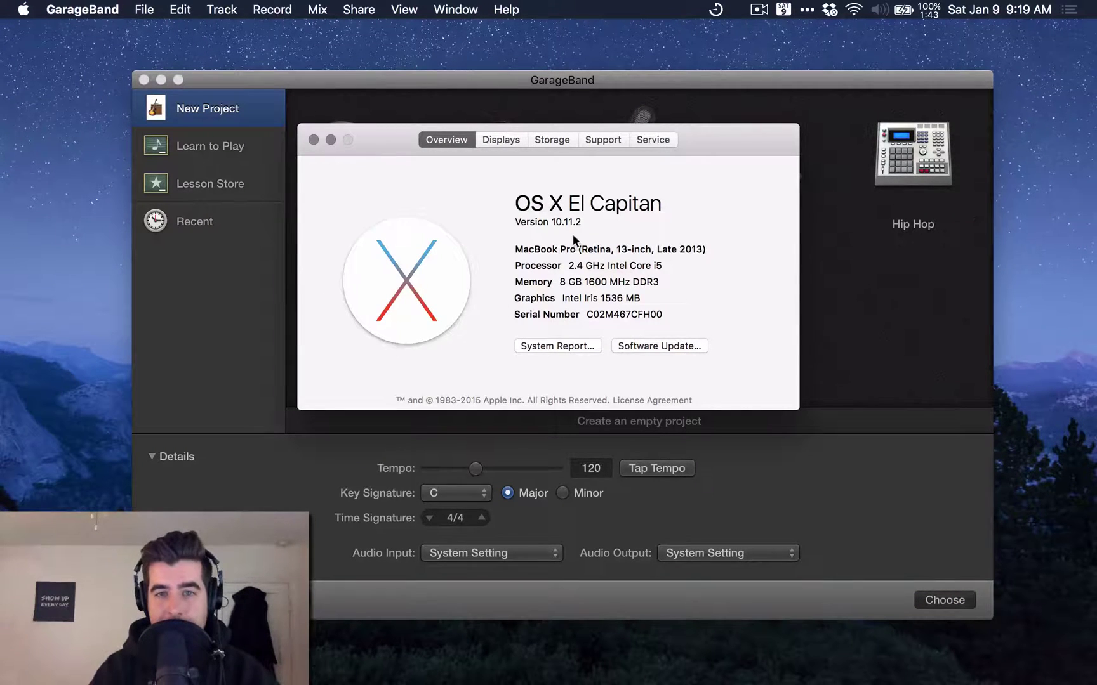
{"action": "left_click", "coordinate": [313, 140]}
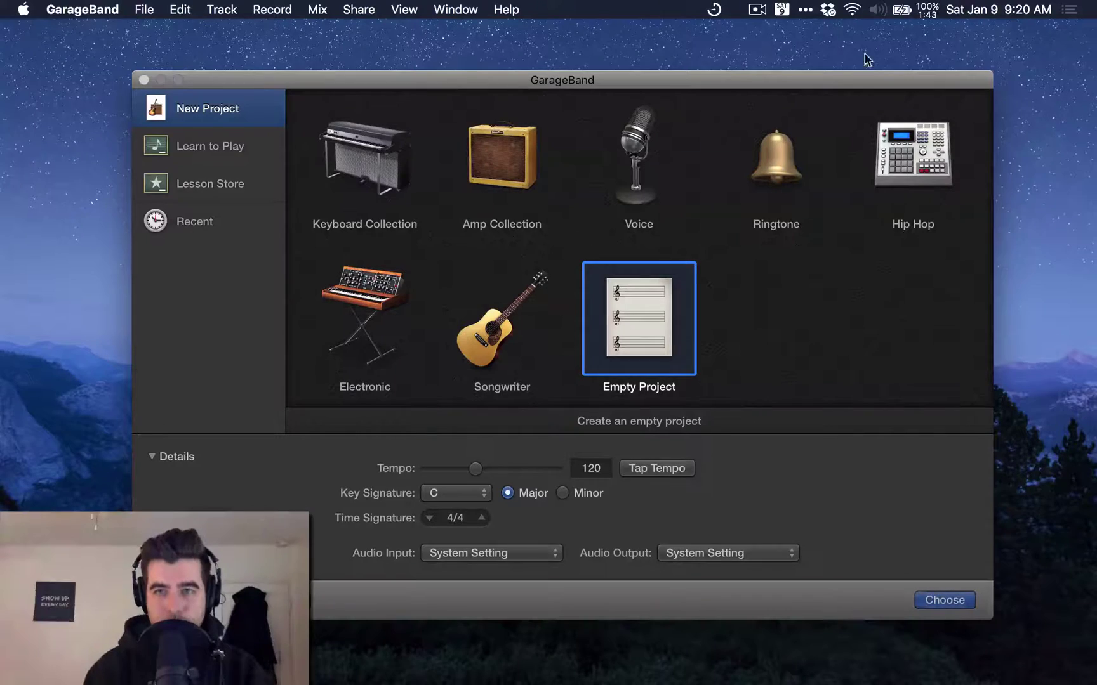
{"action": "left_click", "coordinate": [879, 14]}
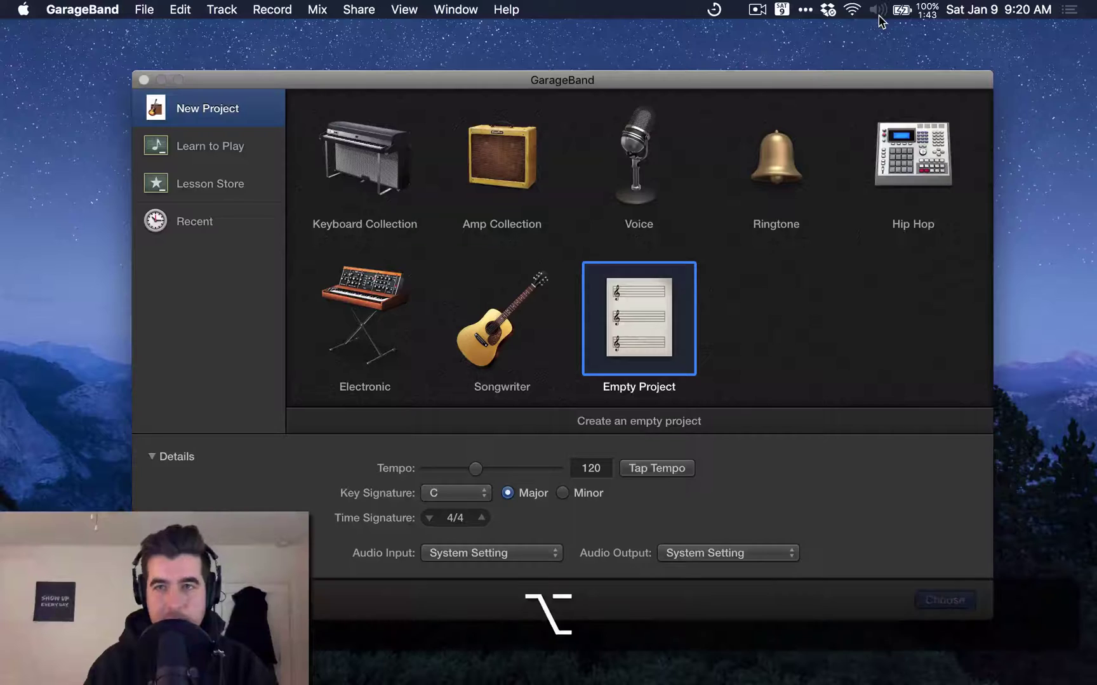
{"action": "left_click", "coordinate": [877, 11], "text": "alt"}
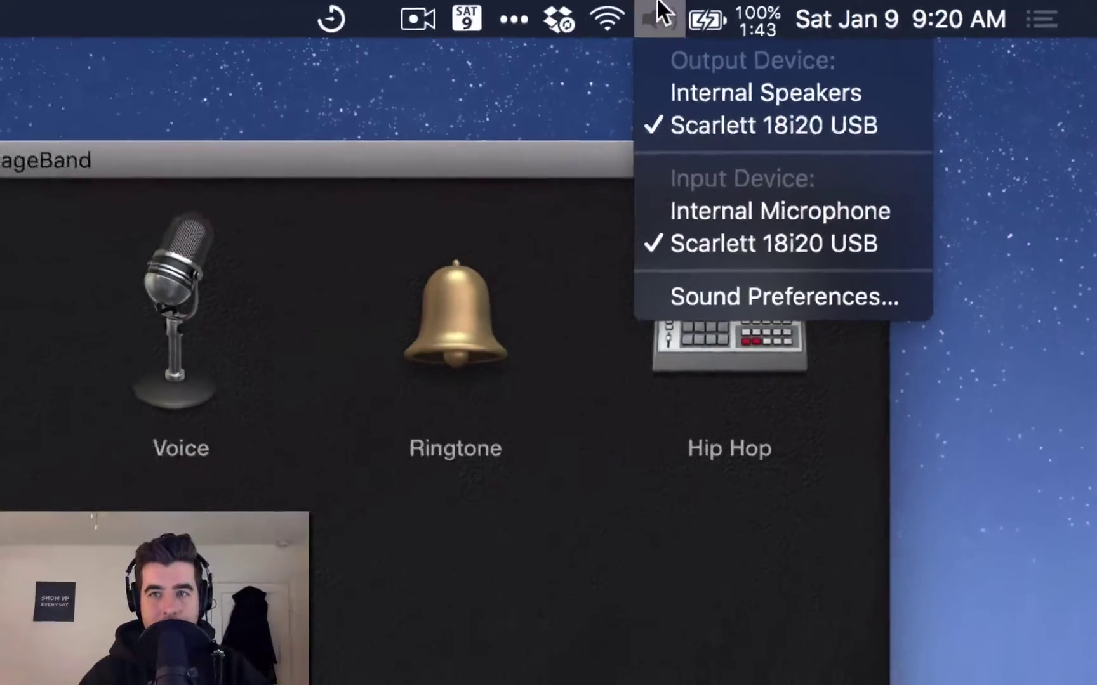
{"action": "left_click", "coordinate": [660, 10]}
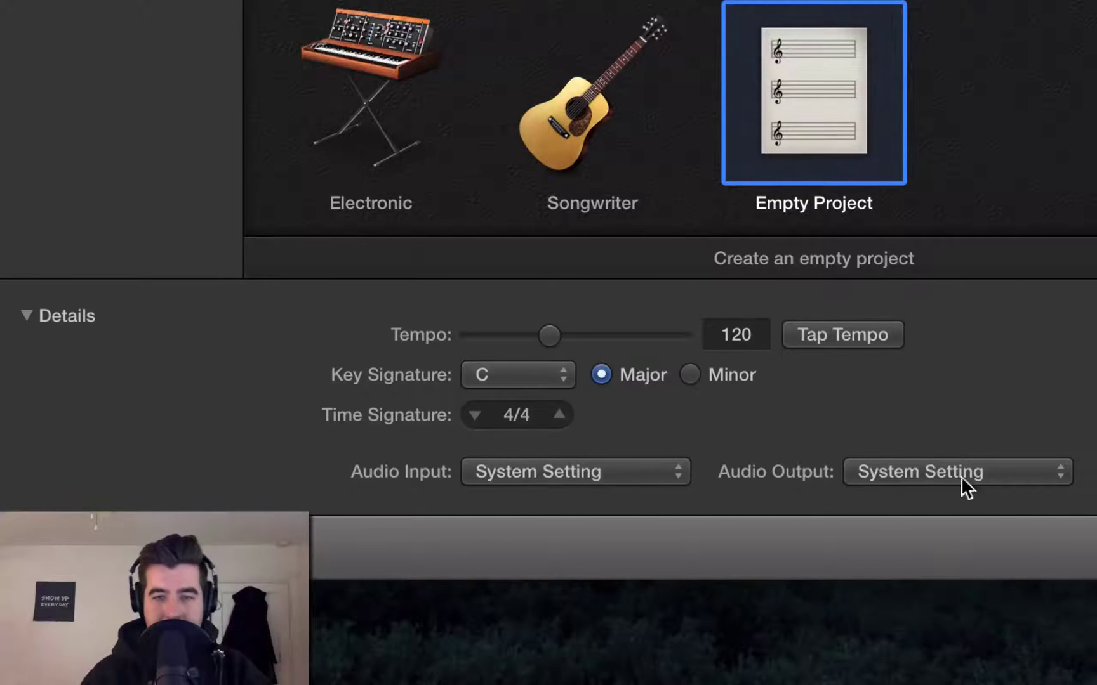
{"action": "left_click", "coordinate": [976, 482]}
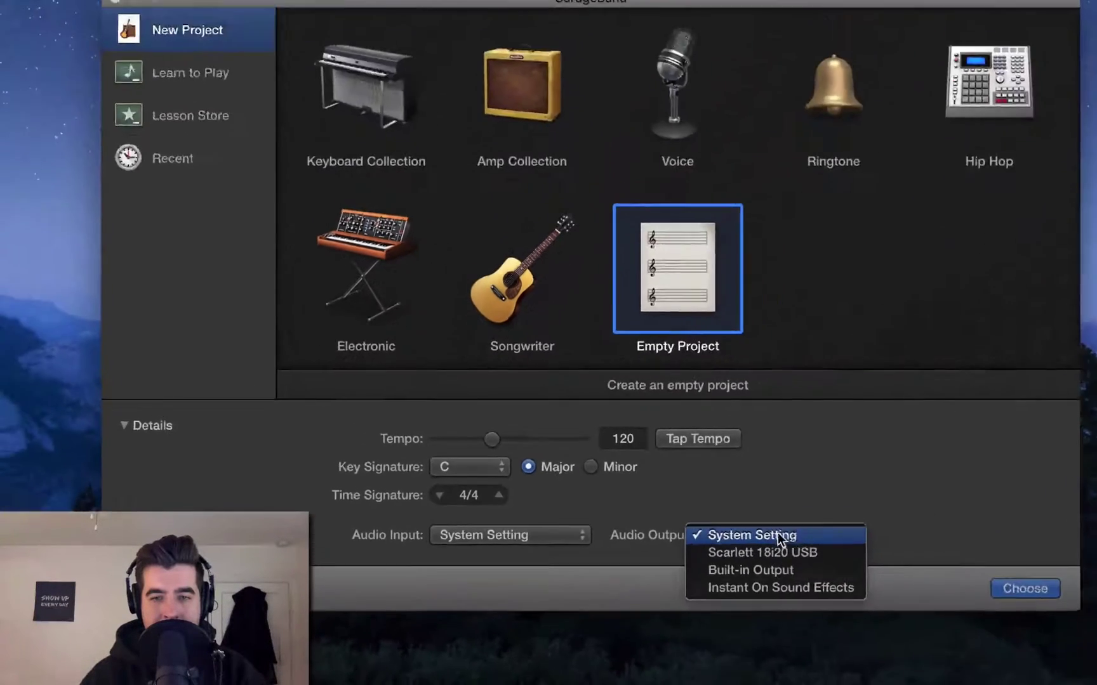
{"action": "left_click", "coordinate": [976, 472]}
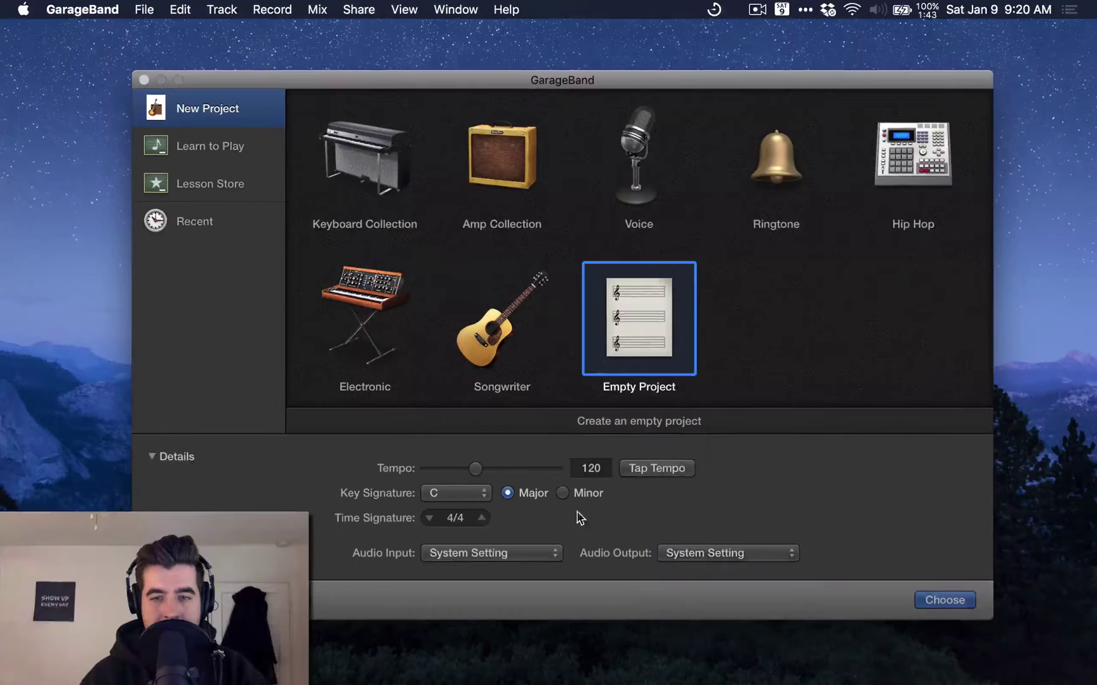
Start an Empty Project and delete the Classic Electric Piano track.
{"action": "left_click", "coordinate": [952, 607]}
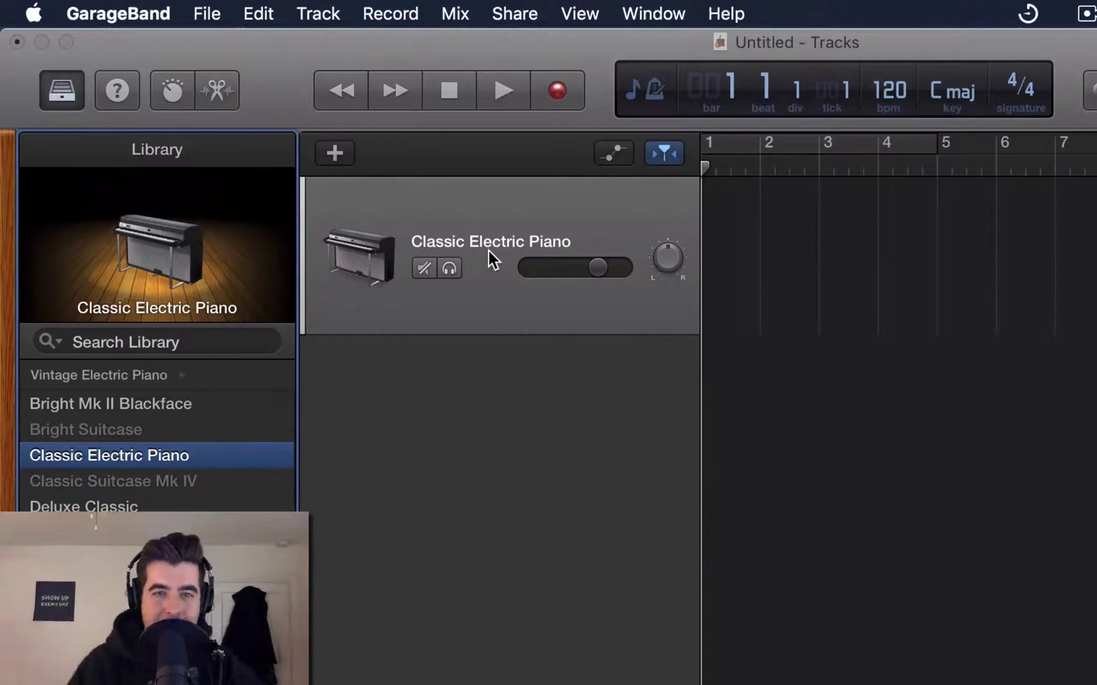
{"action": "mouse_move", "coordinate": [191, 235]}
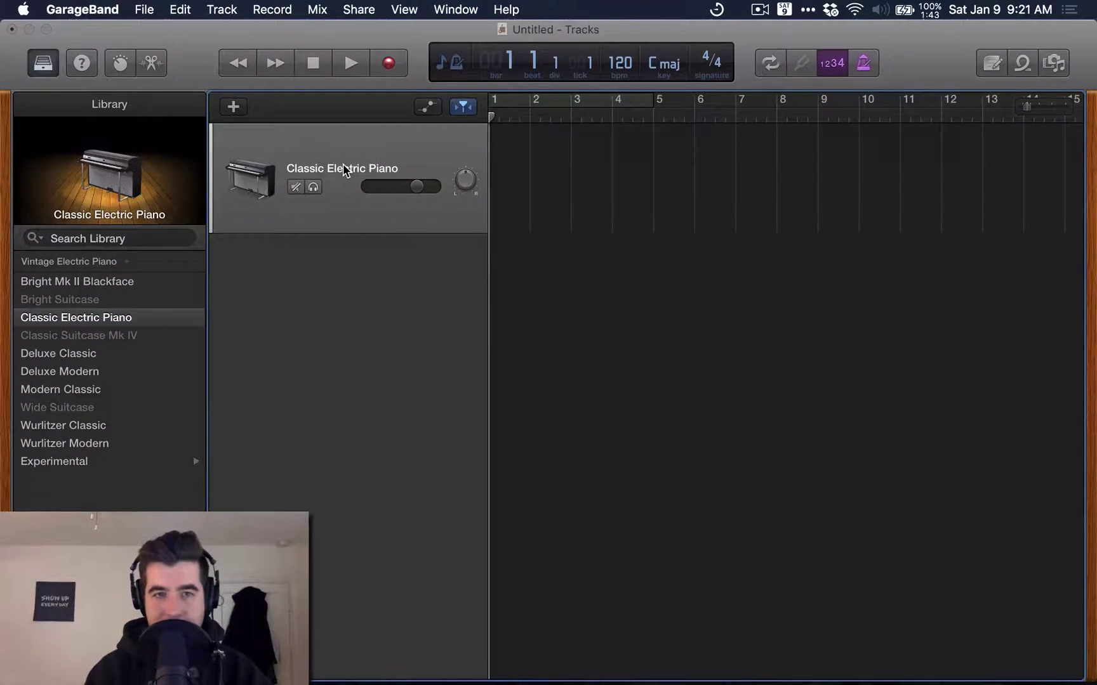
{"action": "key", "text": "BackSpace"}
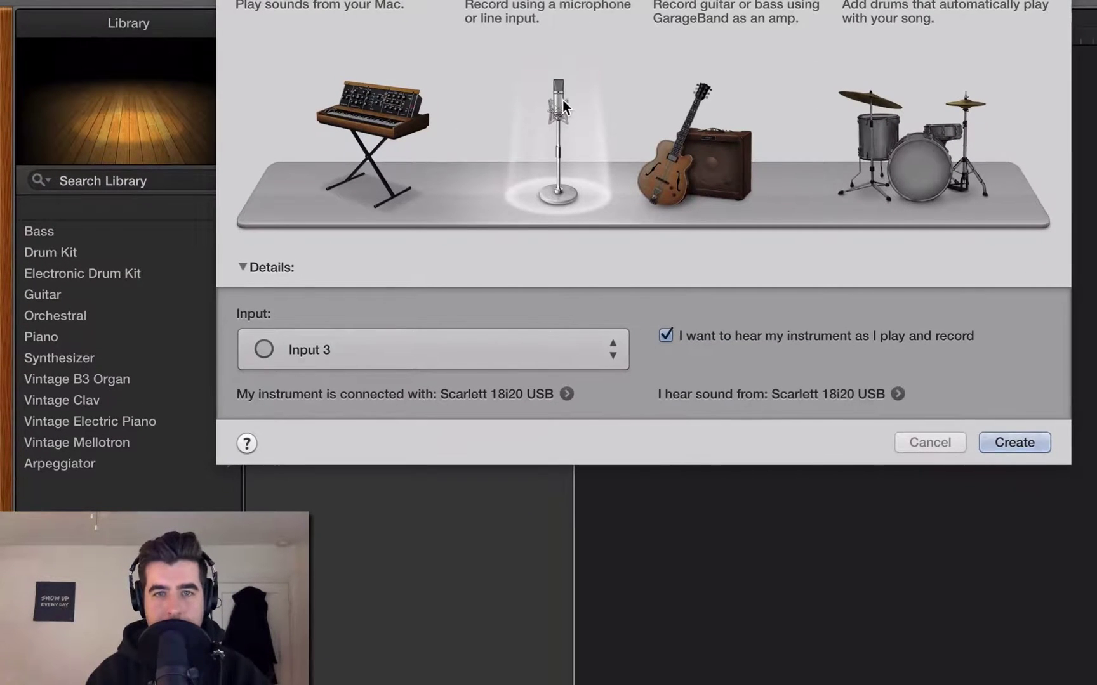
Create a microphone audio track recording from Input 1.
{"action": "left_click", "coordinate": [588, 354]}
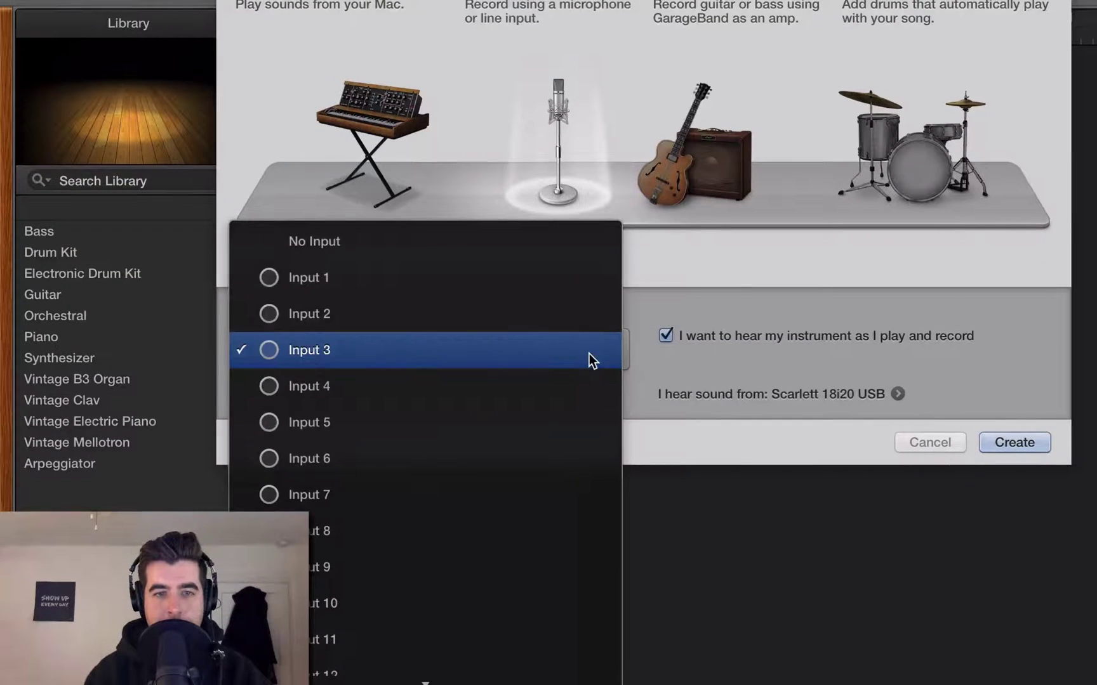
{"action": "left_click", "coordinate": [521, 277]}
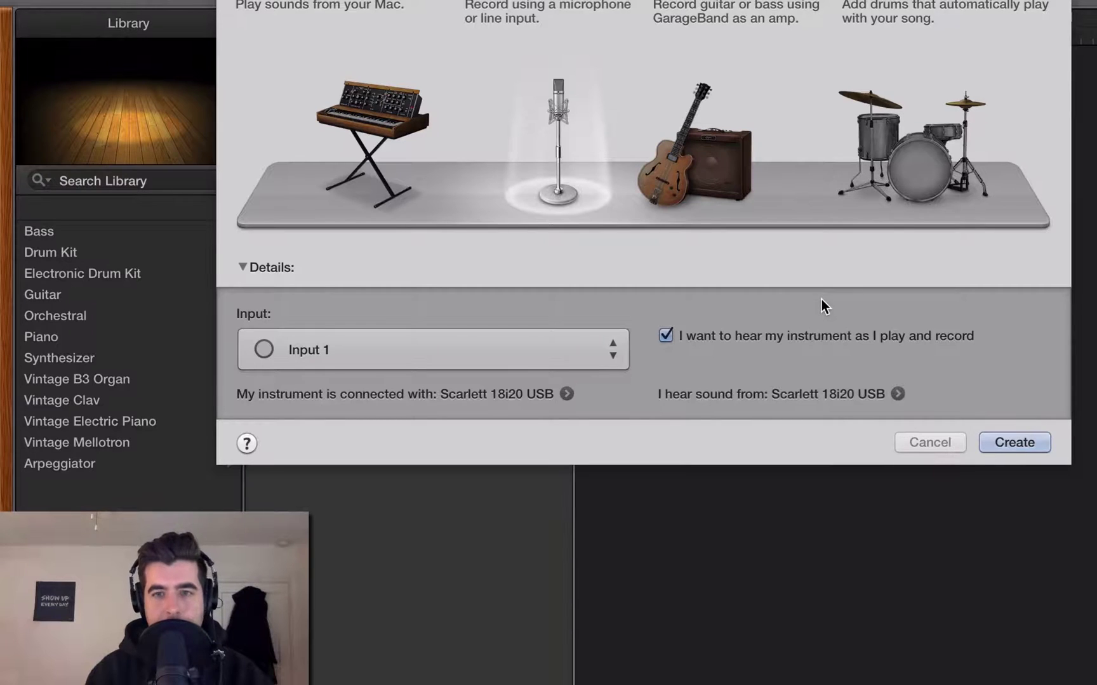
{"action": "left_click", "coordinate": [1013, 440]}
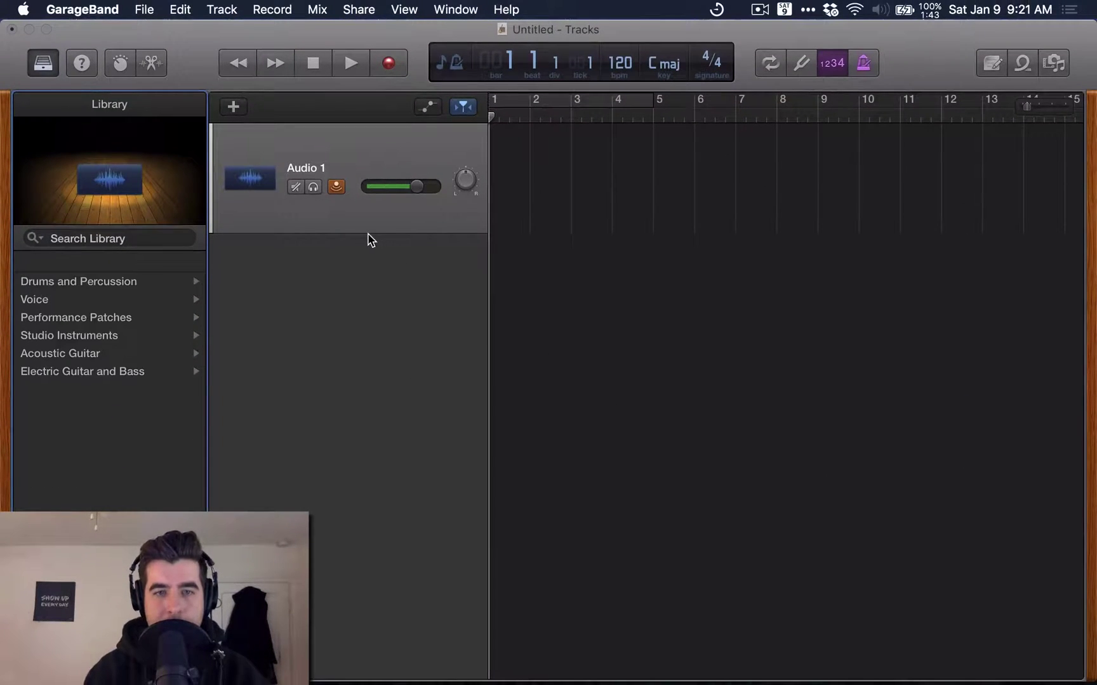
Turn off input monitoring on Audio 1 and rename the track to 'Aaron'.
{"action": "left_click", "coordinate": [335, 191]}
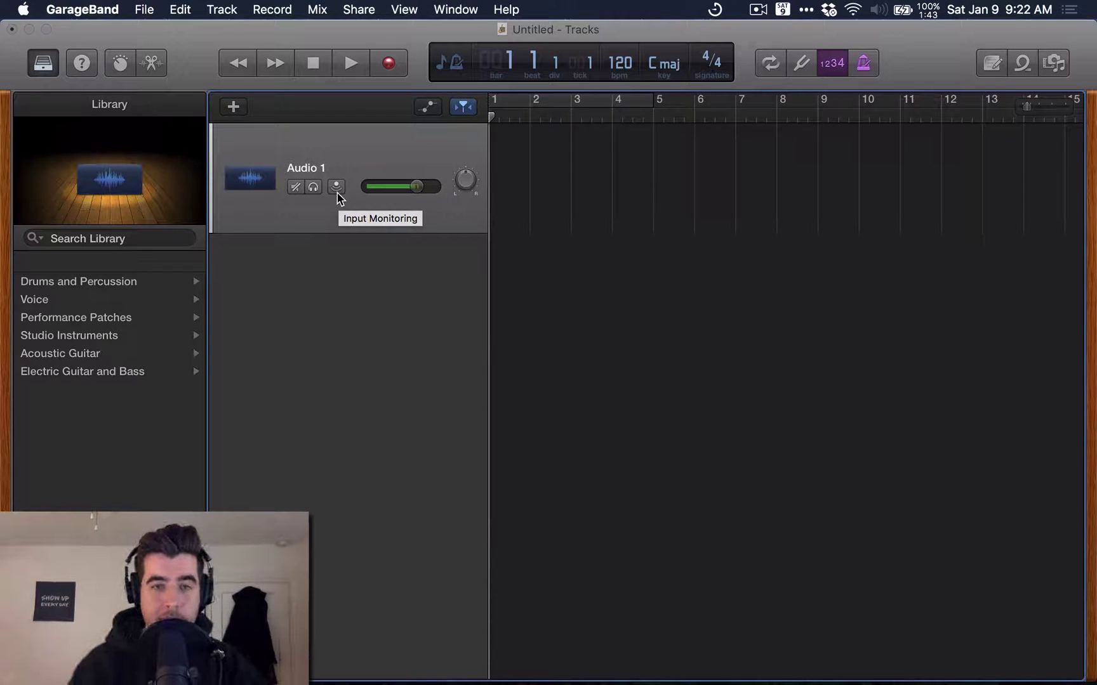
{"action": "double_click", "coordinate": [305, 168]}
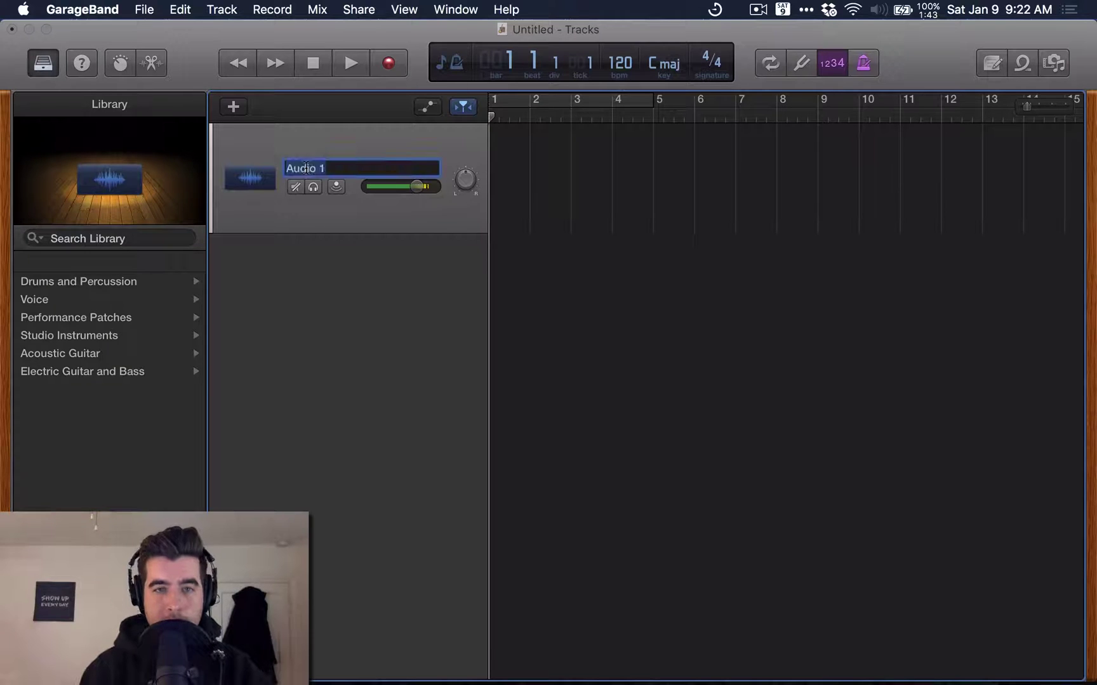
{"action": "type", "text": "Aarpn"}
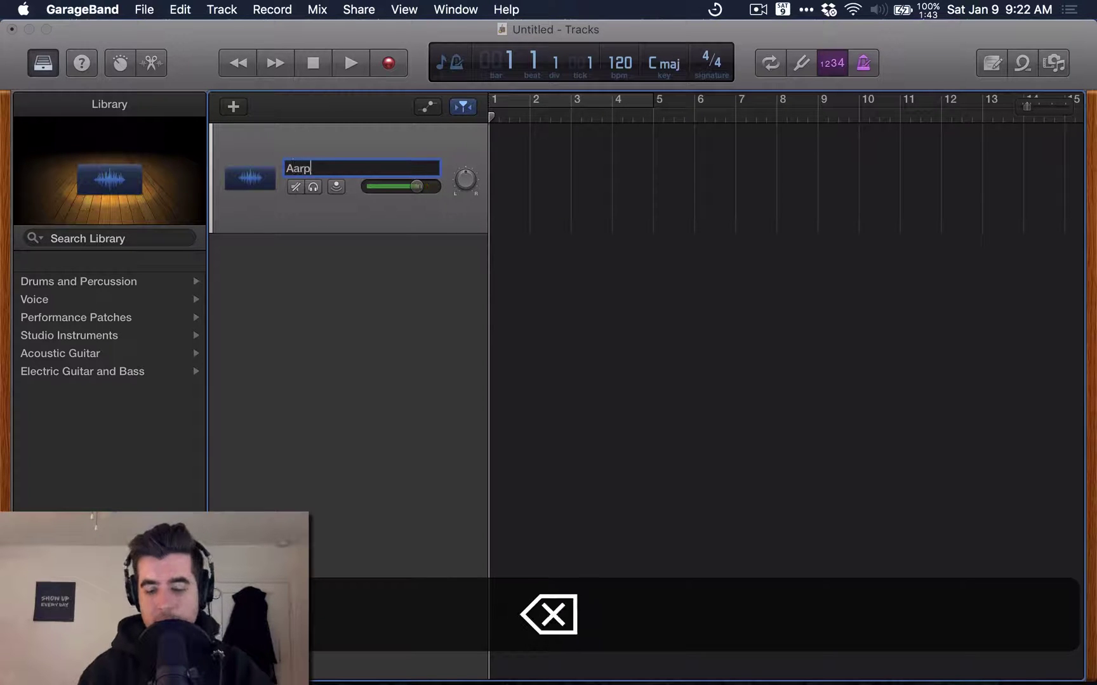
{"action": "type", "text": "on"}
{"action": "key", "text": "BackSpace"}
{"action": "key", "text": "BackSpace"}
{"action": "key", "text": "BackSpace"}
{"action": "type", "text": "on"}
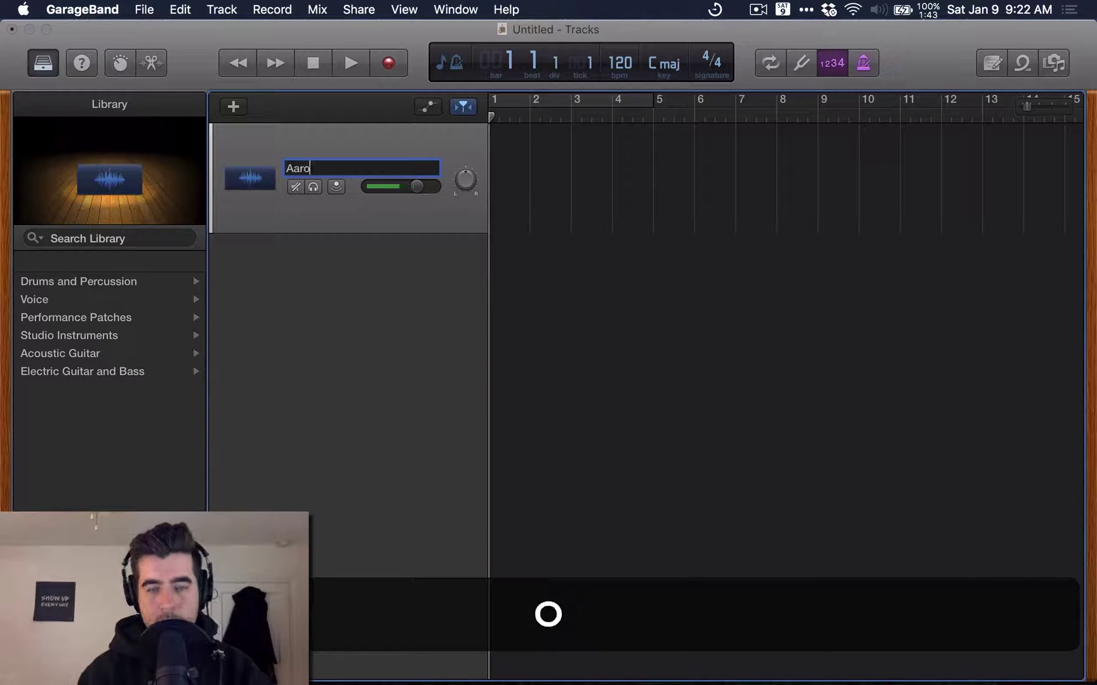
{"action": "key", "text": "Return"}
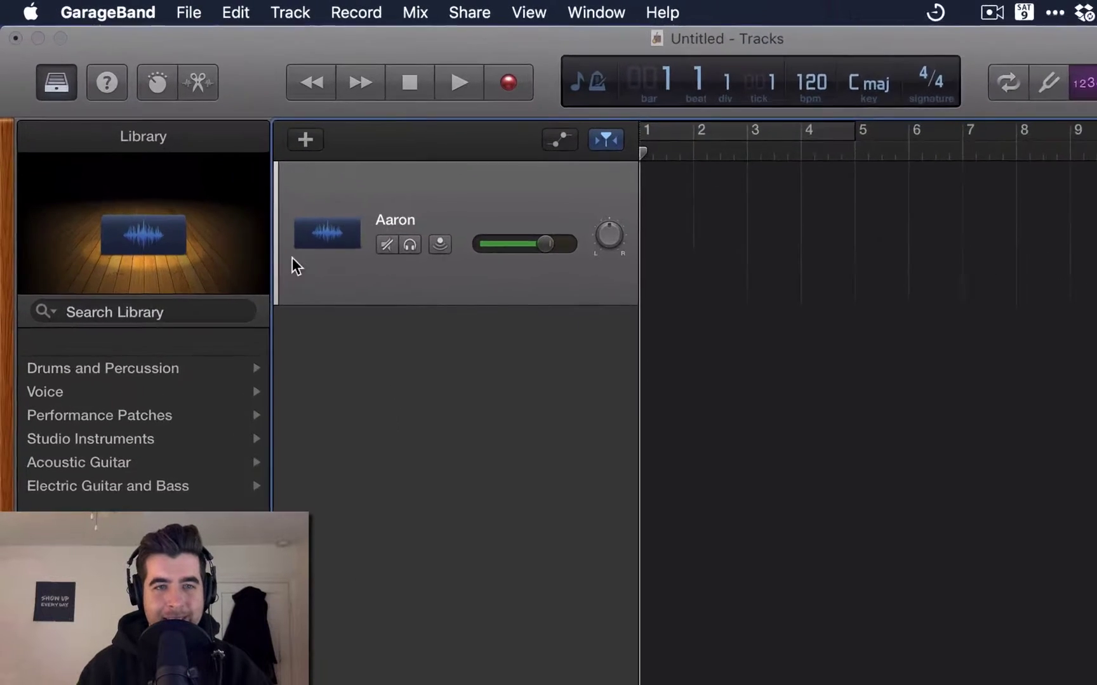
Hide the Library from the View menu, then reopen and dismiss the View menu.
{"action": "left_click", "coordinate": [404, 8]}
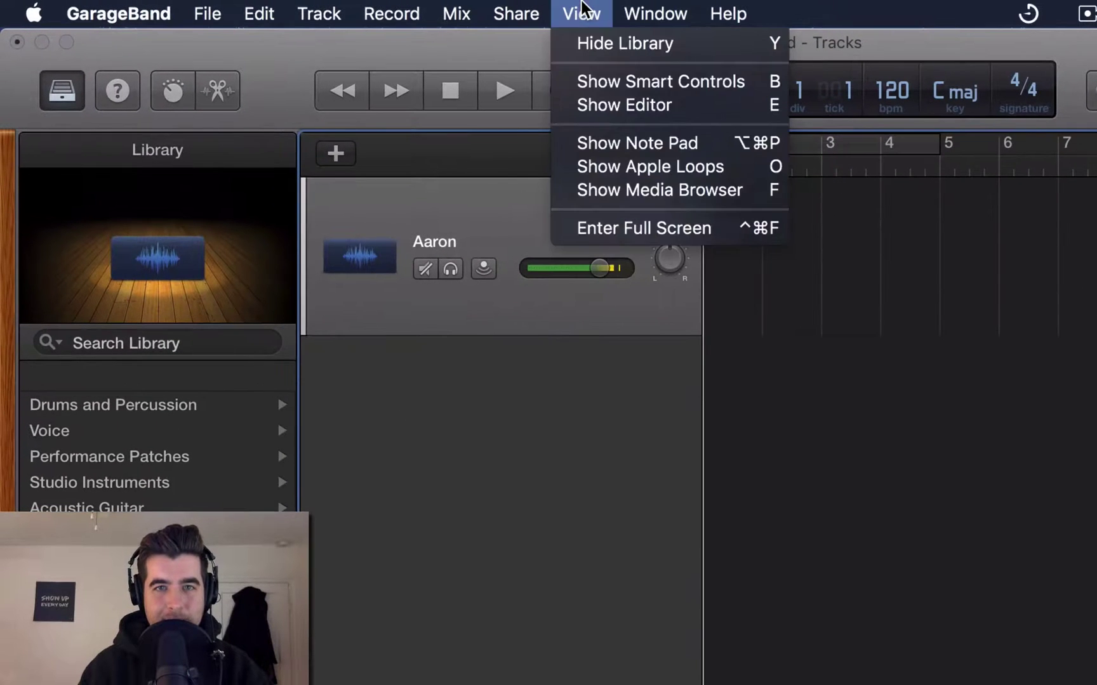
{"action": "left_click", "coordinate": [595, 44]}
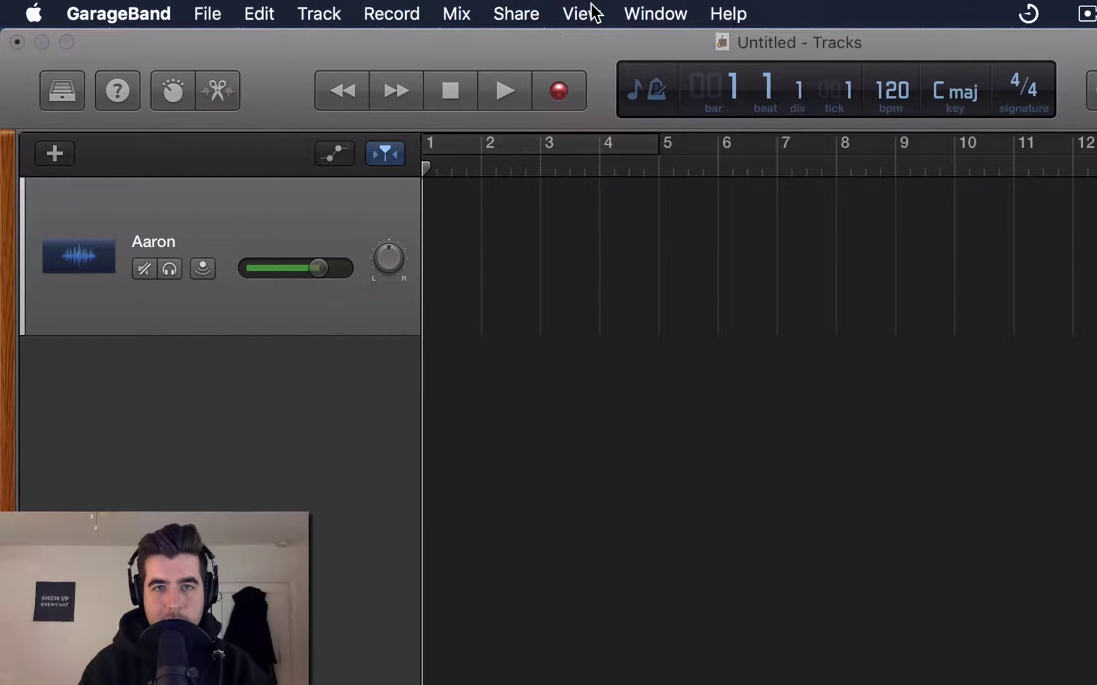
{"action": "left_click", "coordinate": [591, 5]}
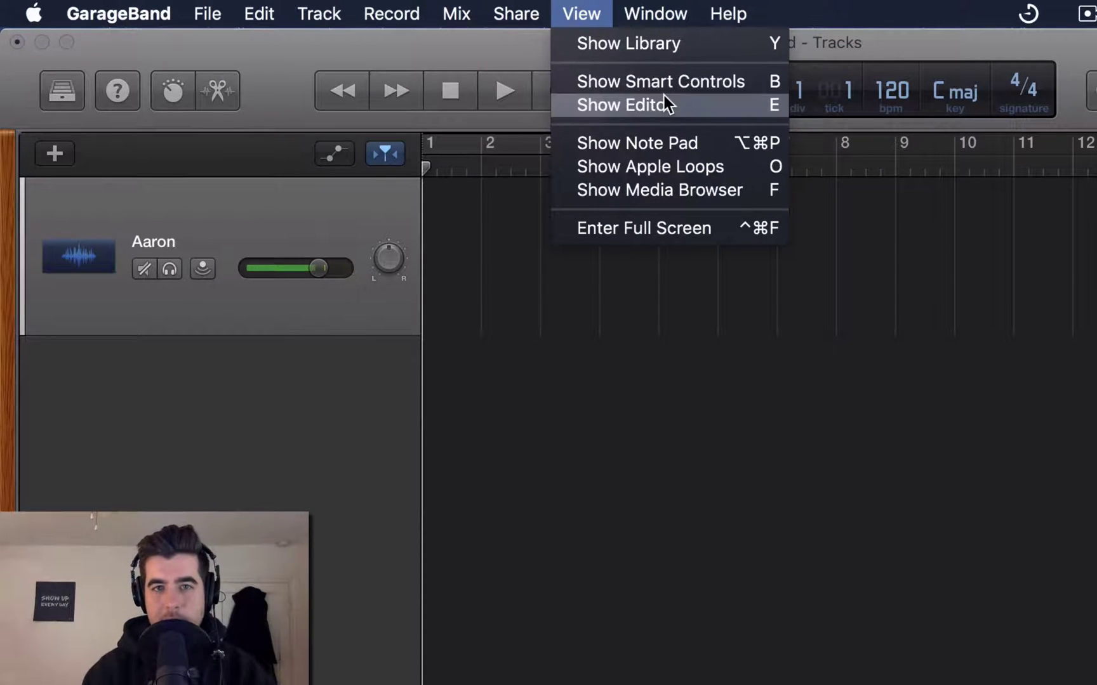
{"action": "left_click", "coordinate": [576, 11]}
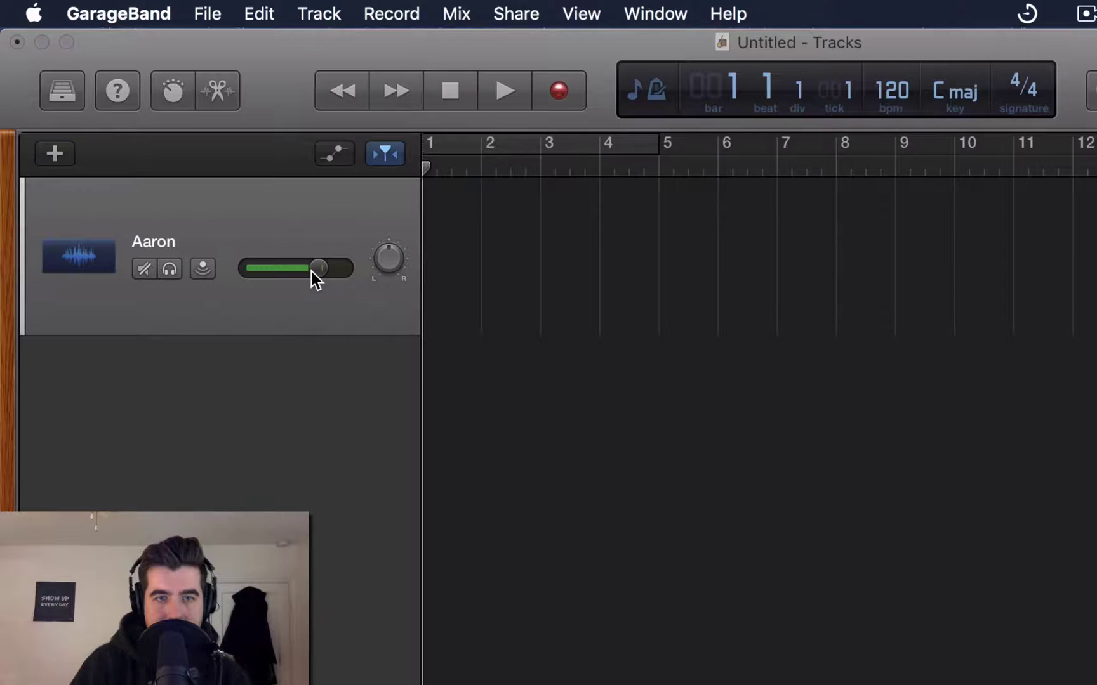
Raise Aaron's volume from -20.5 dB to about -0.4 dB and switch off the metronome and count-in.
{"action": "mouse_move", "coordinate": [311, 271]}
{"action": "left_mouse_down"}
{"action": "mouse_move", "coordinate": [283, 268]}
{"action": "mouse_move", "coordinate": [320, 268]}
{"action": "mouse_move", "coordinate": [267, 268]}
{"action": "mouse_move", "coordinate": [318, 268]}
{"action": "left_mouse_up"}
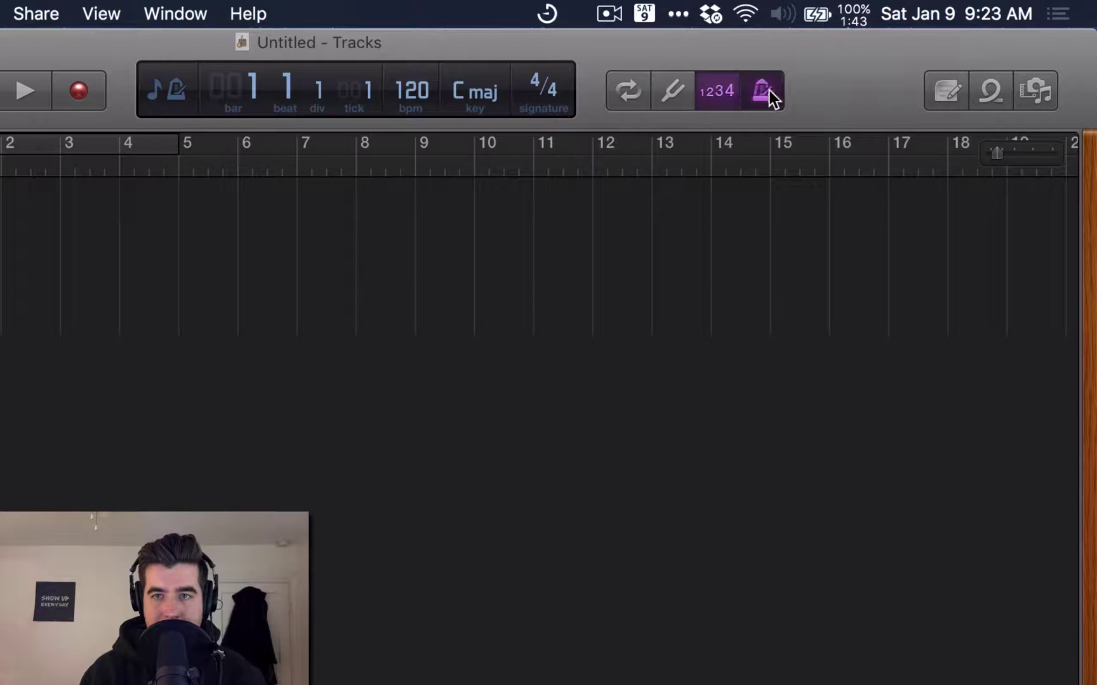
{"action": "left_click", "coordinate": [769, 90]}
{"action": "left_click", "coordinate": [720, 100]}
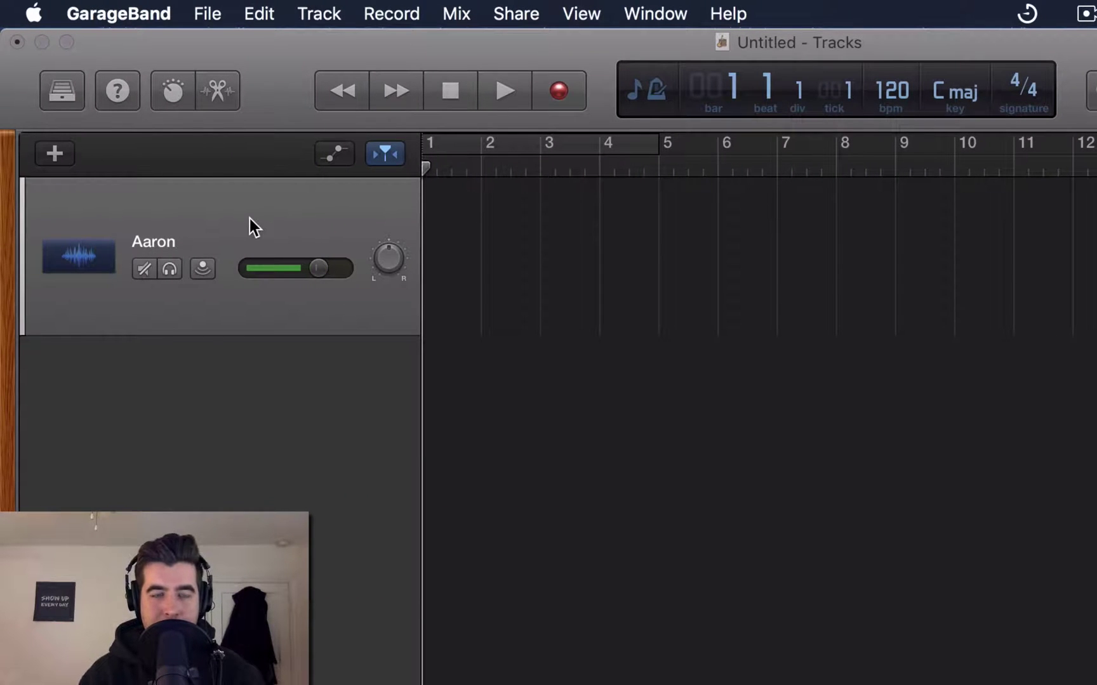
Turn on Show Record Enable under Track Header Components from Aaron's header menu.
{"action": "right_click", "coordinate": [250, 218]}
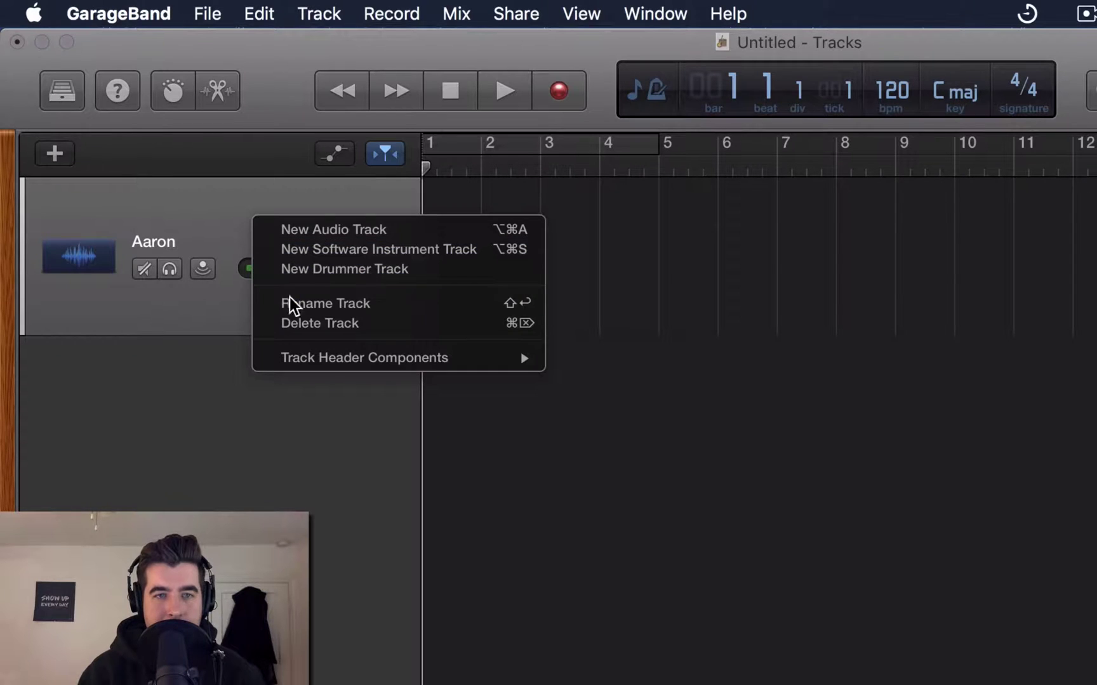
{"action": "mouse_move", "coordinate": [350, 359]}
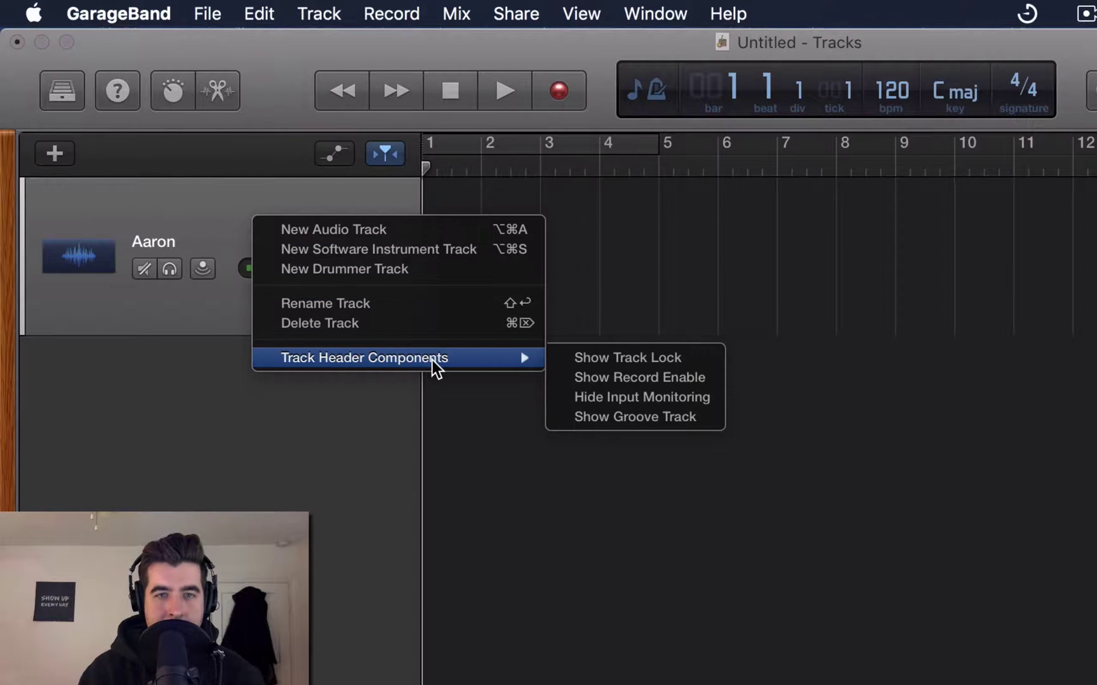
{"action": "left_click", "coordinate": [646, 377]}
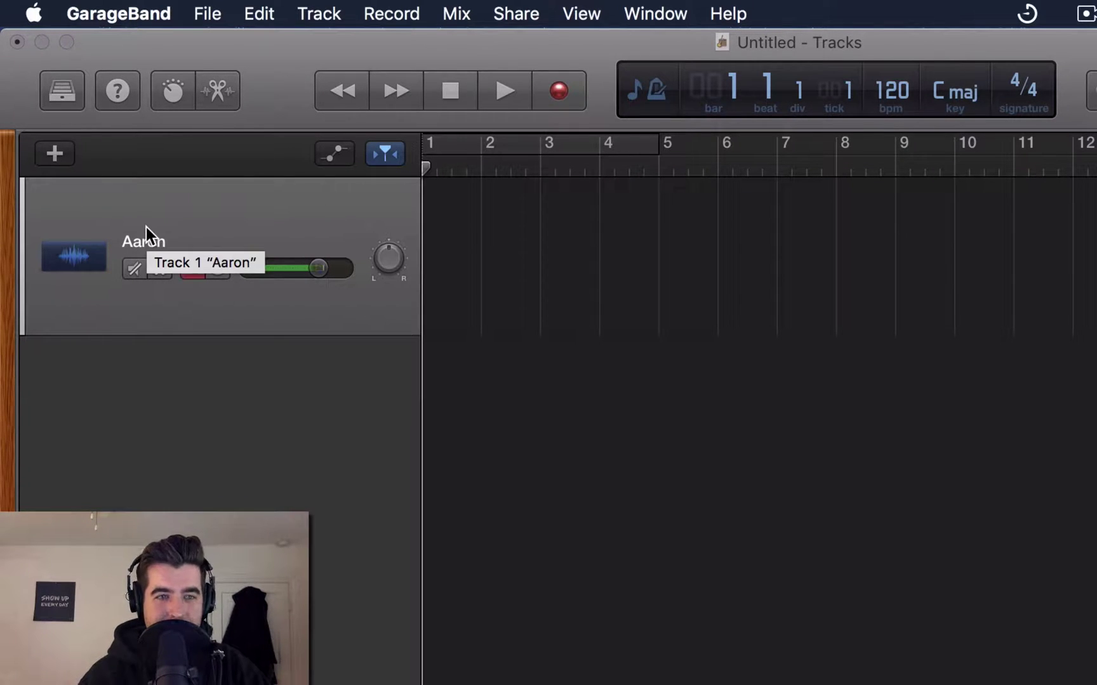
Add a microphone audio track set to Input 2 of the Scarlett 18i20 USB.
{"action": "left_click", "coordinate": [52, 157]}
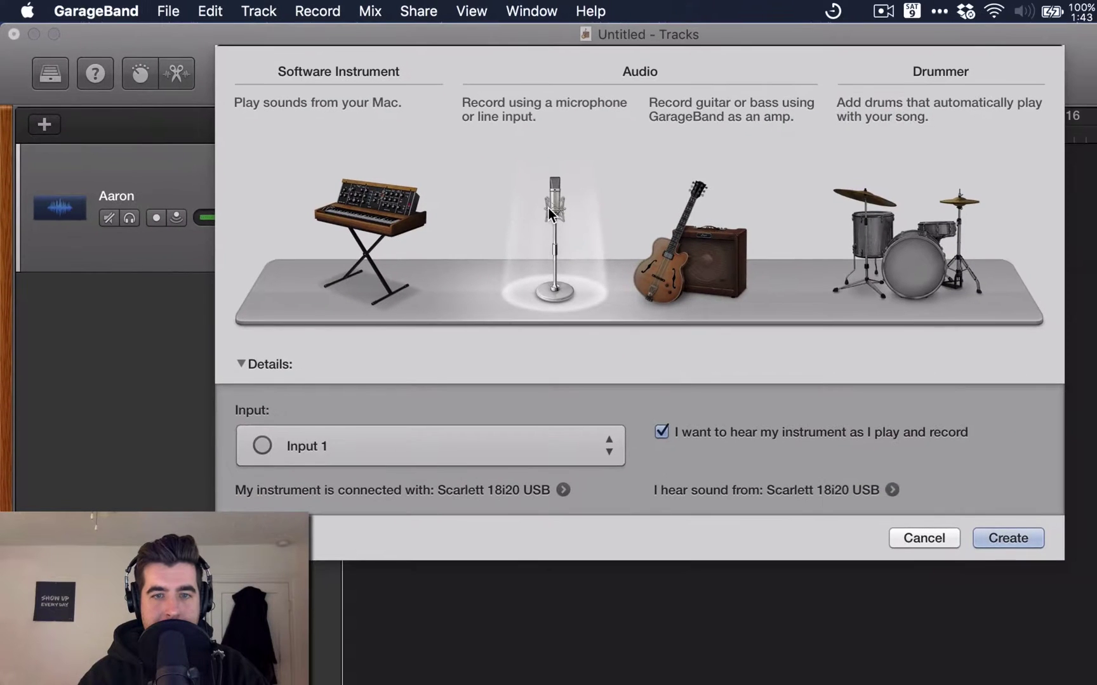
{"action": "left_click", "coordinate": [521, 459]}
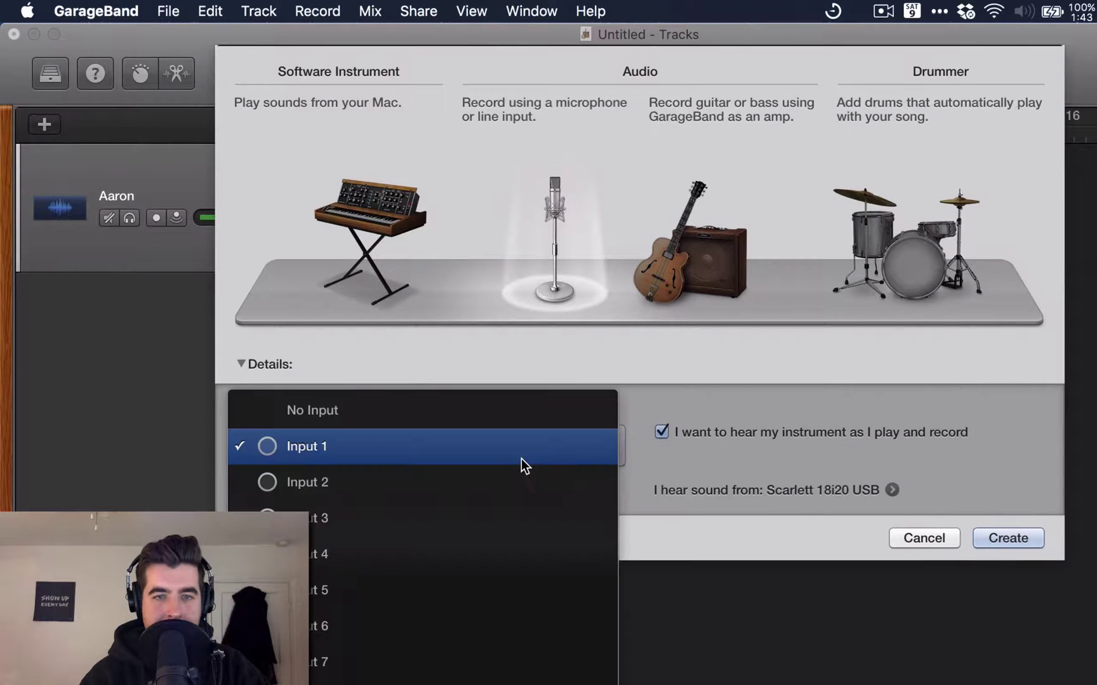
{"action": "left_click", "coordinate": [486, 495]}
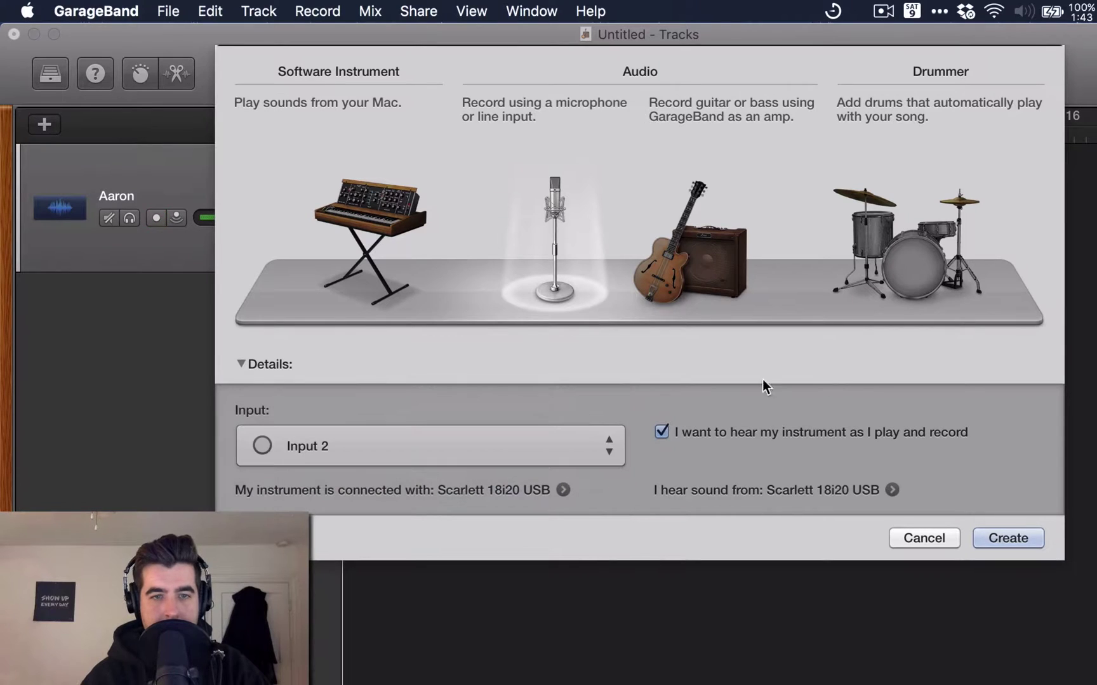
{"action": "left_click", "coordinate": [999, 537]}
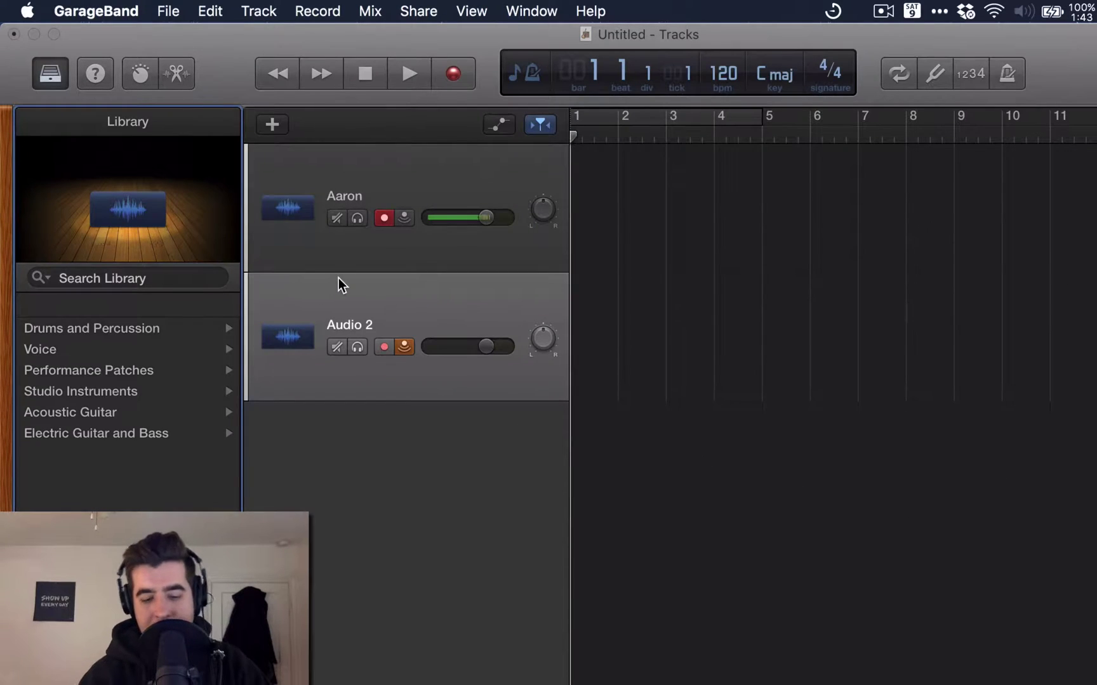
Hide the Library with Y and turn off Audio 2's input monitoring.
{"action": "key", "text": "y"}
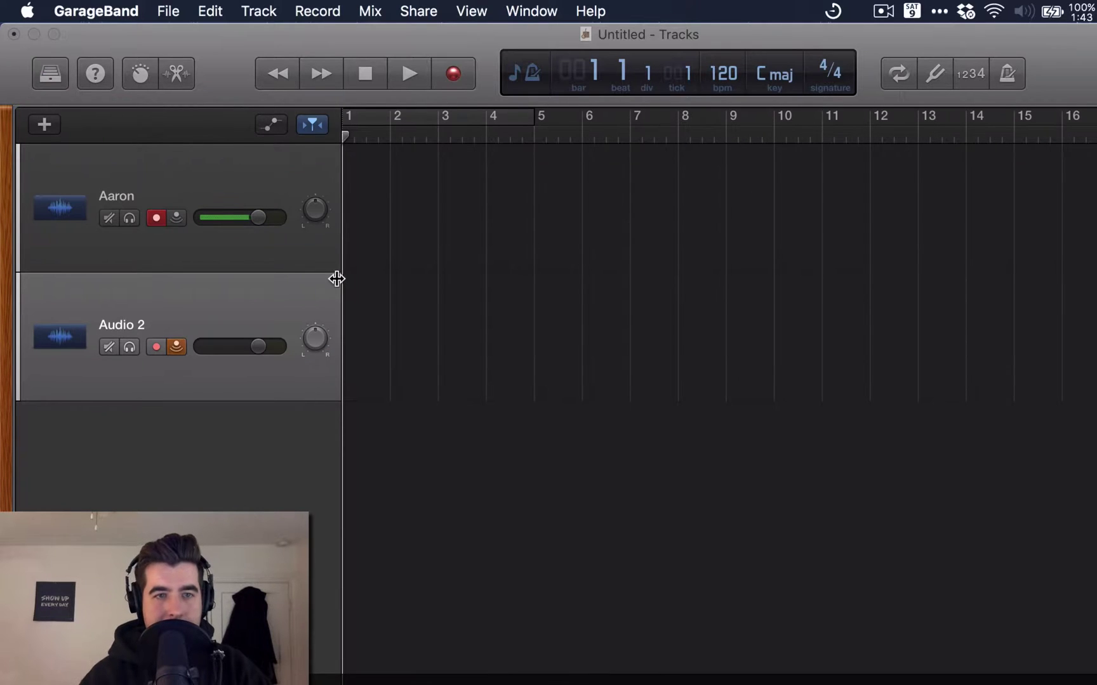
{"action": "left_click", "coordinate": [176, 350]}
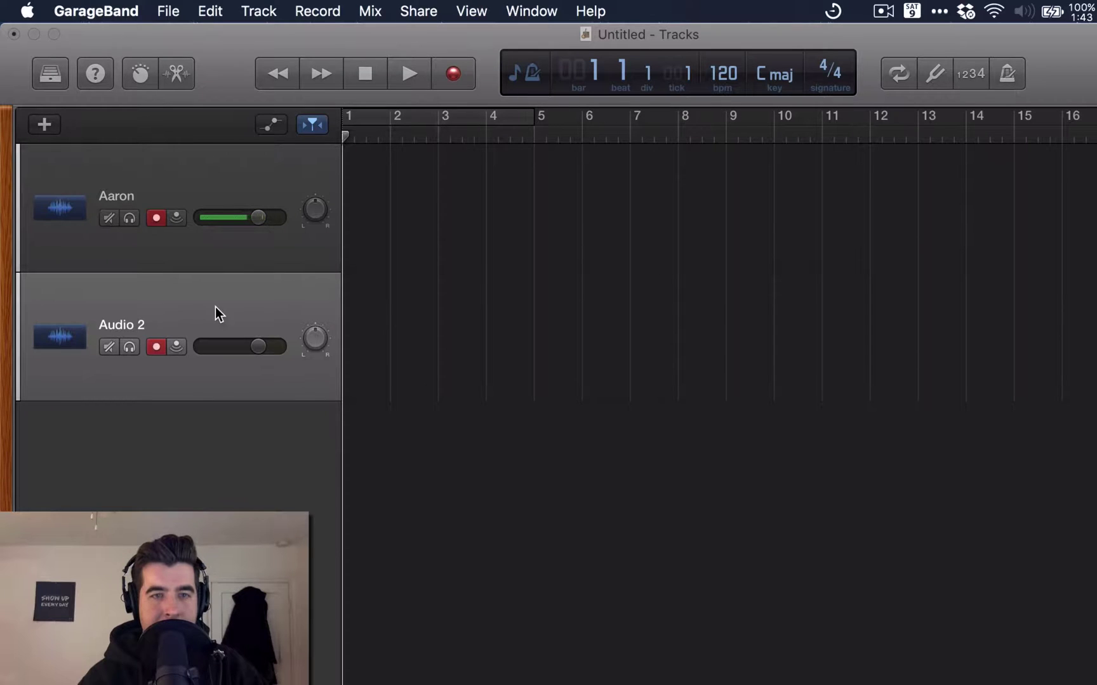
Show Smart Controls, enlarge the pane, and glance at the EQ before returning to Controls.
{"action": "left_click", "coordinate": [470, 11]}
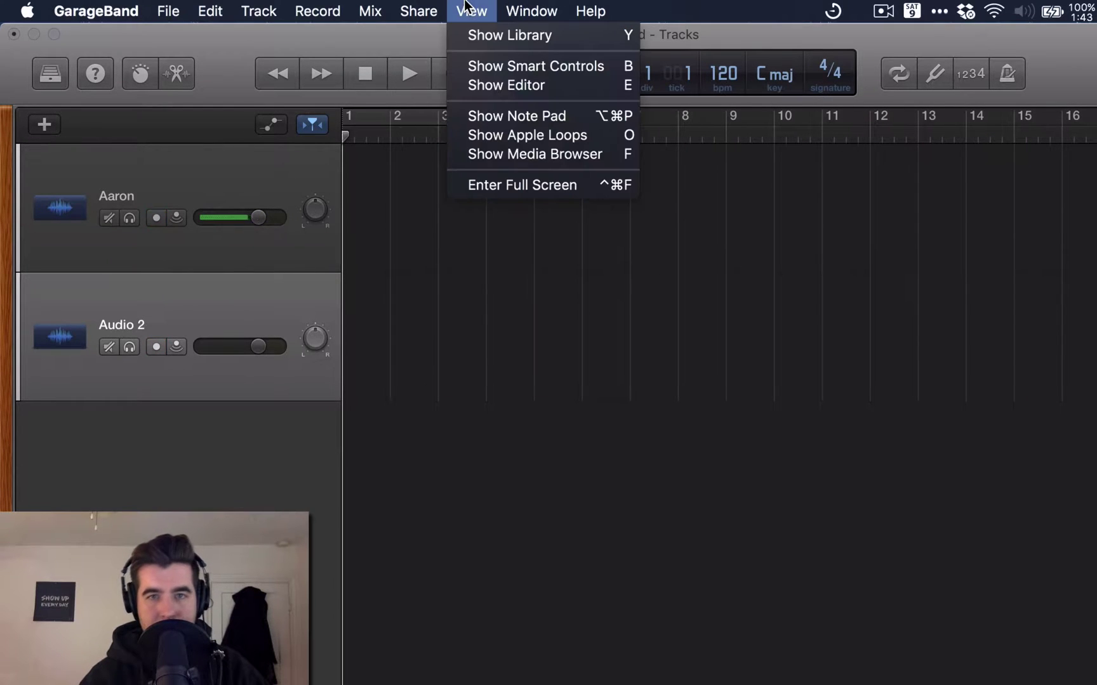
{"action": "left_click", "coordinate": [480, 65]}
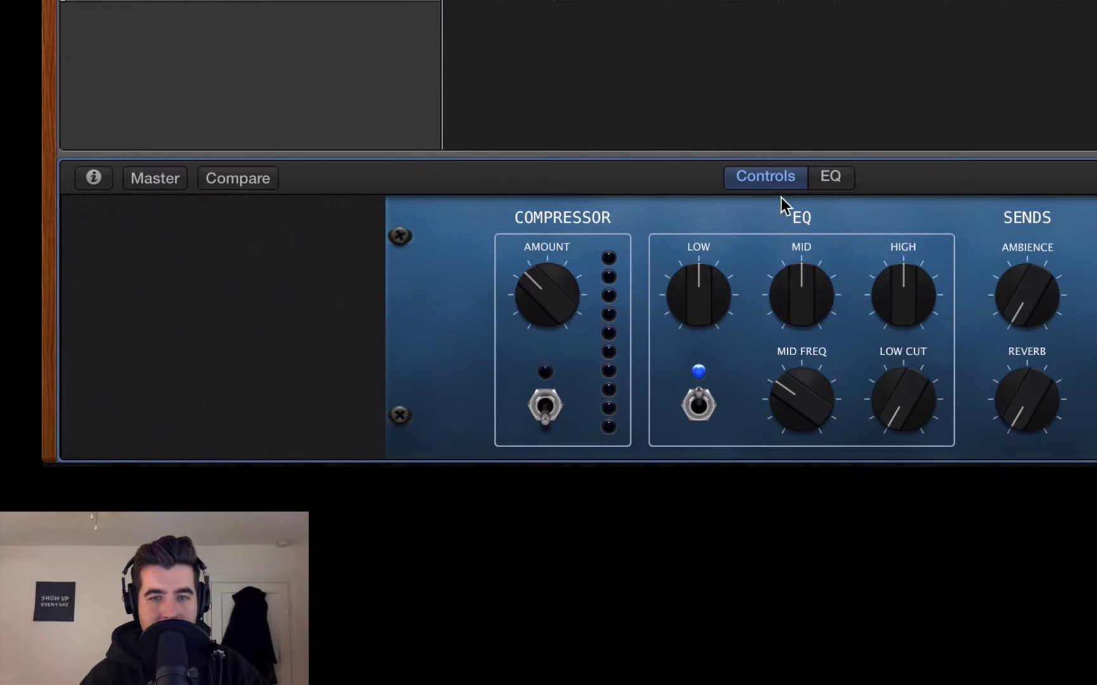
{"action": "left_click_drag", "start_coordinate": [708, 158], "coordinate": [716, 105]}
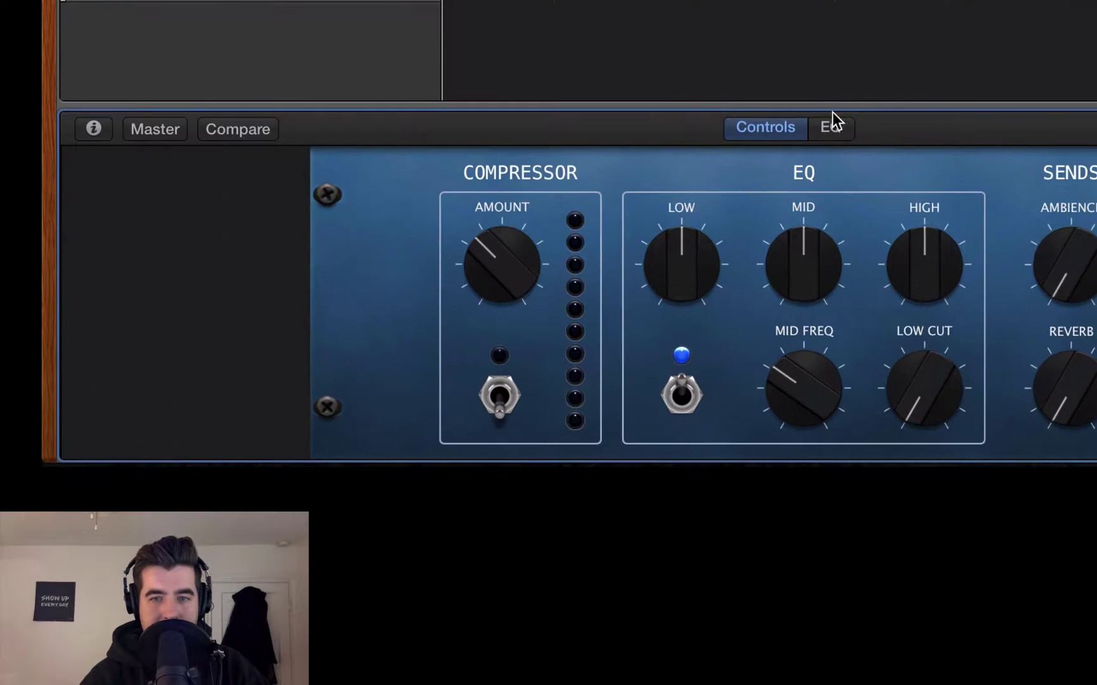
{"action": "left_click", "coordinate": [831, 127]}
{"action": "left_click", "coordinate": [760, 128]}
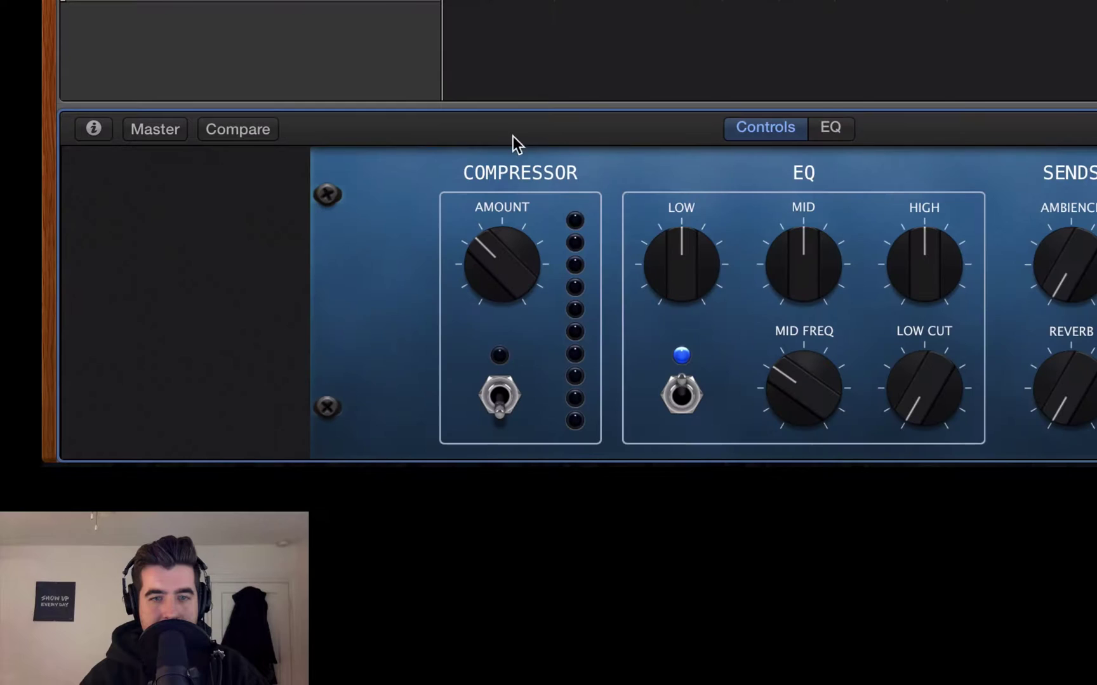
Open the track's recording settings, check its Scarlett 18i20 USB input, and turn off Feedback Protection.
{"action": "left_click", "coordinate": [93, 128]}
{"action": "left_click_drag", "start_coordinate": [345, 64], "coordinate": [350, 49]}
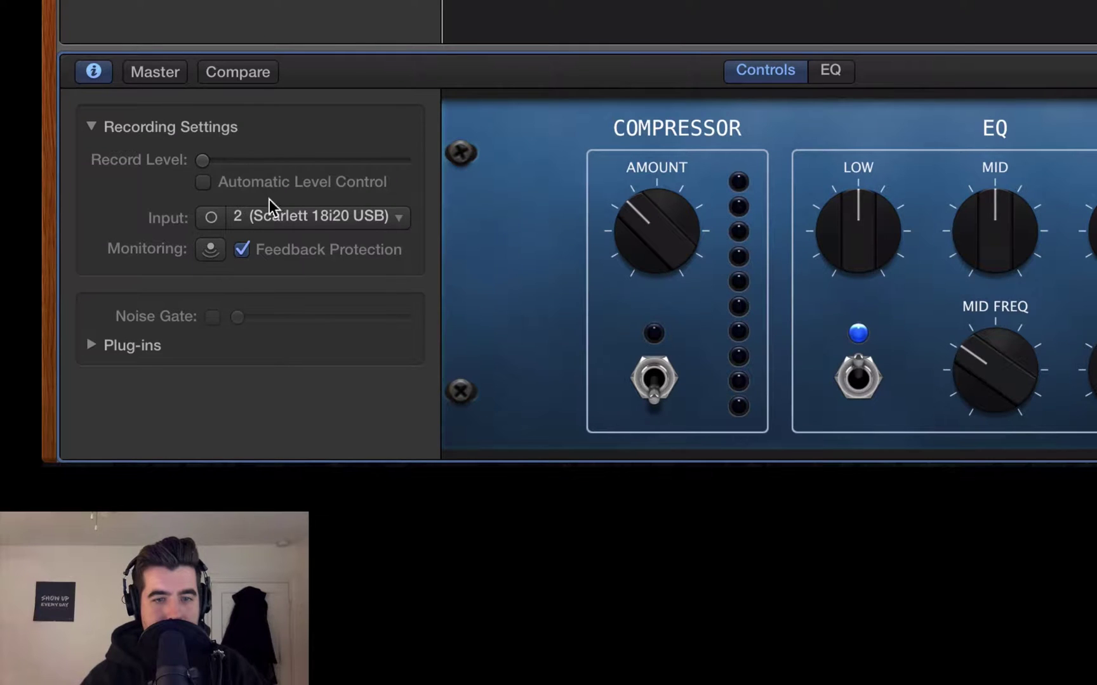
{"action": "left_click", "coordinate": [396, 216]}
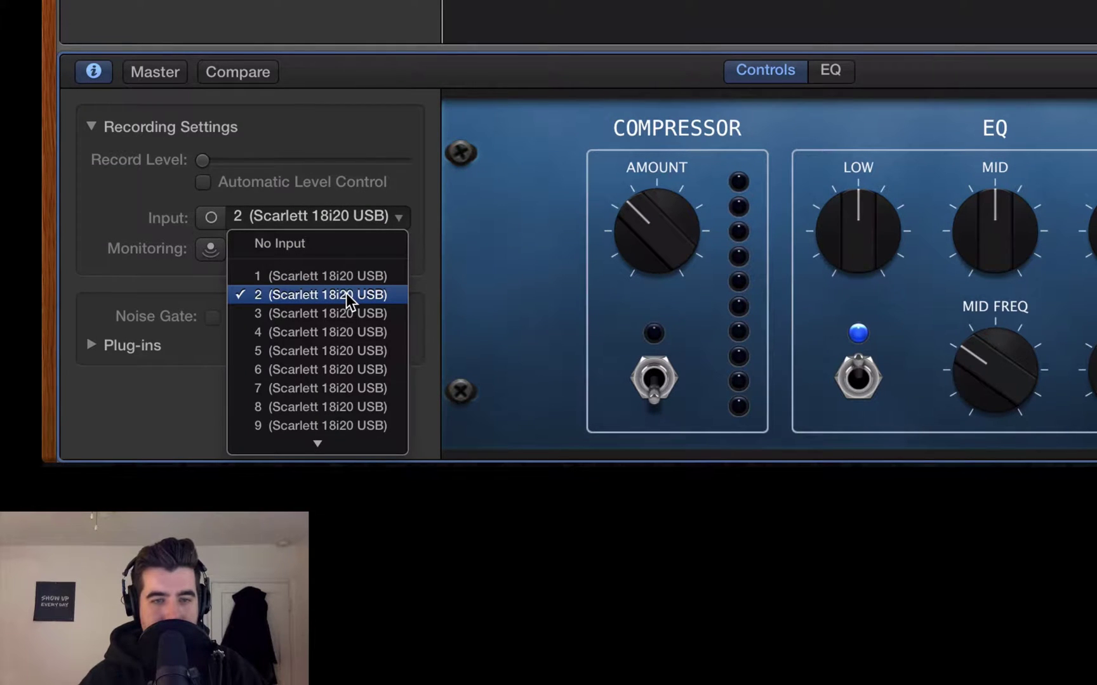
{"action": "left_click", "coordinate": [346, 295]}
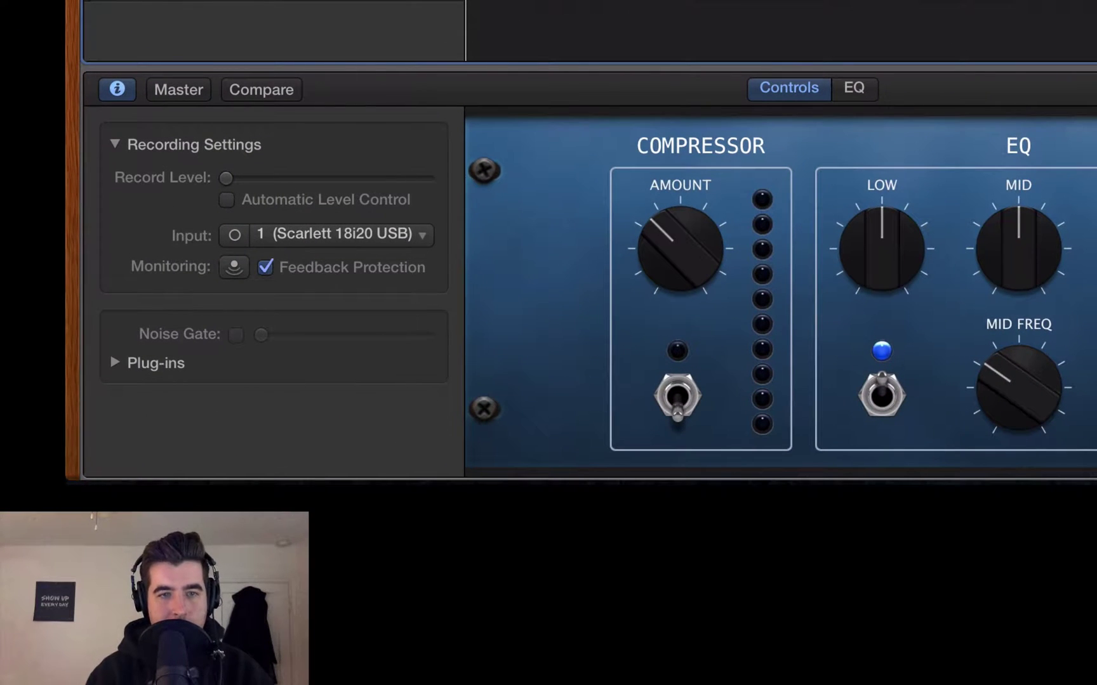
{"action": "left_click", "coordinate": [265, 267]}
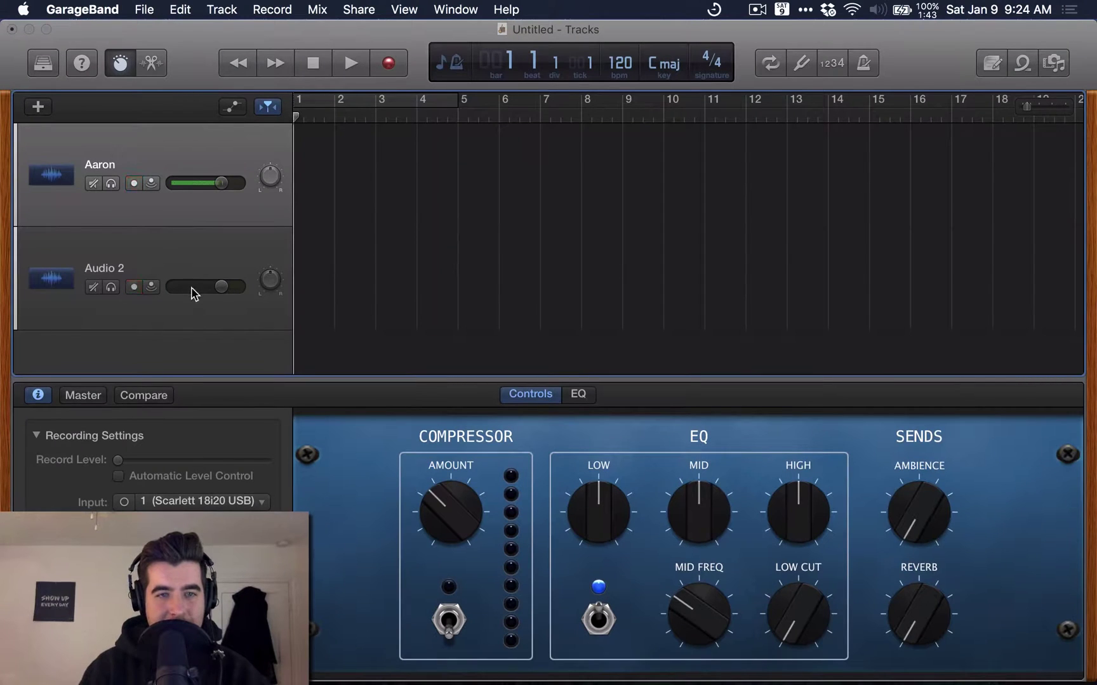
{"action": "left_click", "coordinate": [310, 0]}
{"action": "double_click", "coordinate": [96, 266]}
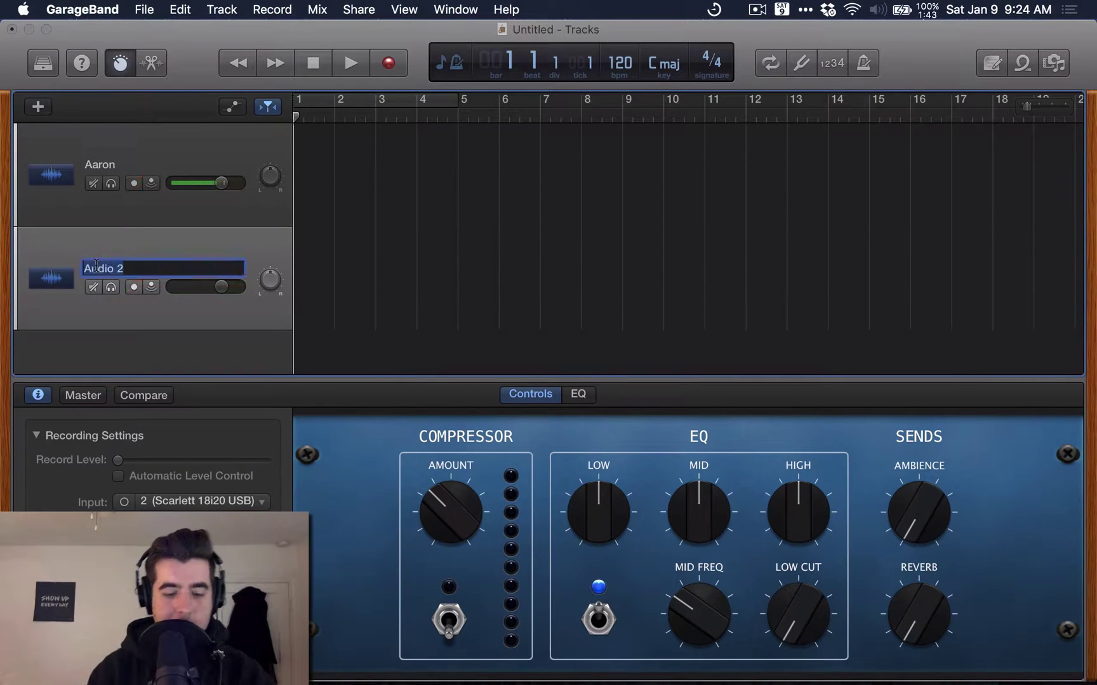
{"action": "type", "text": "Guest"}
{"action": "key", "text": "Return"}
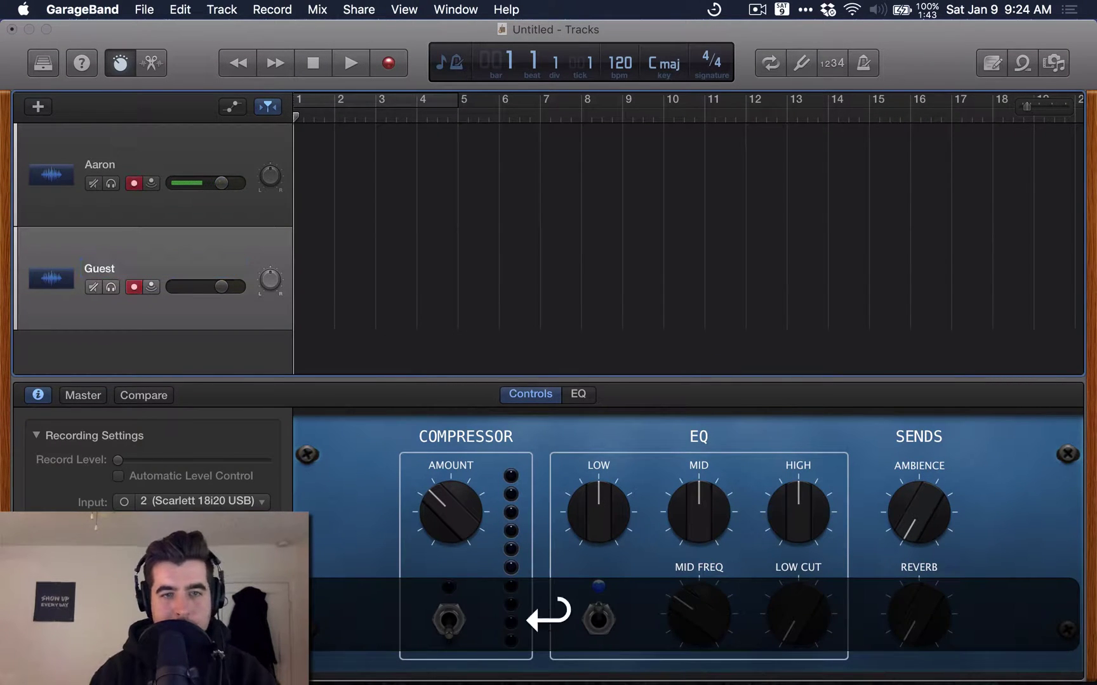
{"action": "left_click", "coordinate": [134, 183]}
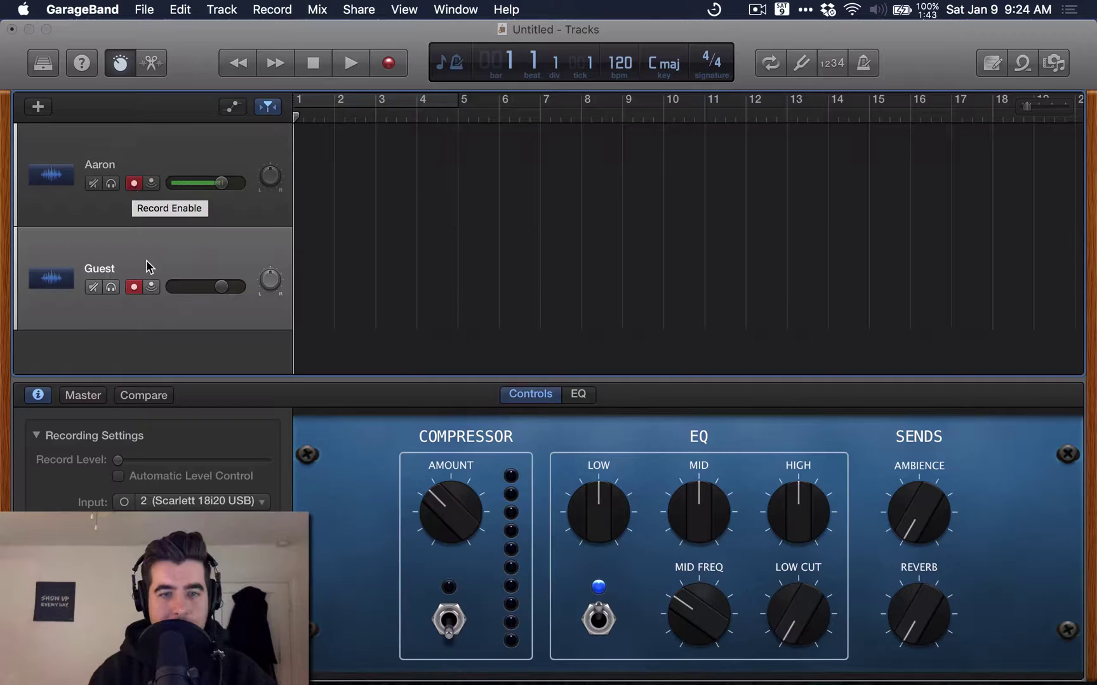
Start recording on both armed tracks, Aaron and Guest.
{"action": "left_click", "coordinate": [389, 64]}
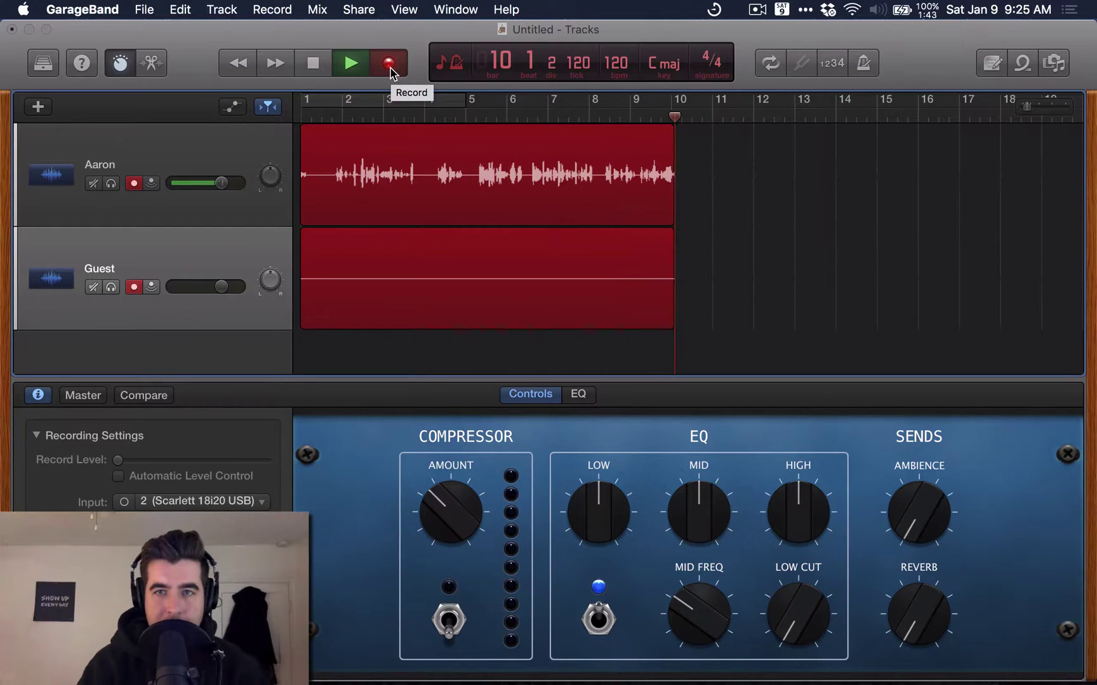
Stop the recording at bar 10, check the system volume and sound devices, and select the Aaron track.
{"action": "left_click", "coordinate": [389, 63]}
{"action": "left_click", "coordinate": [876, 9]}
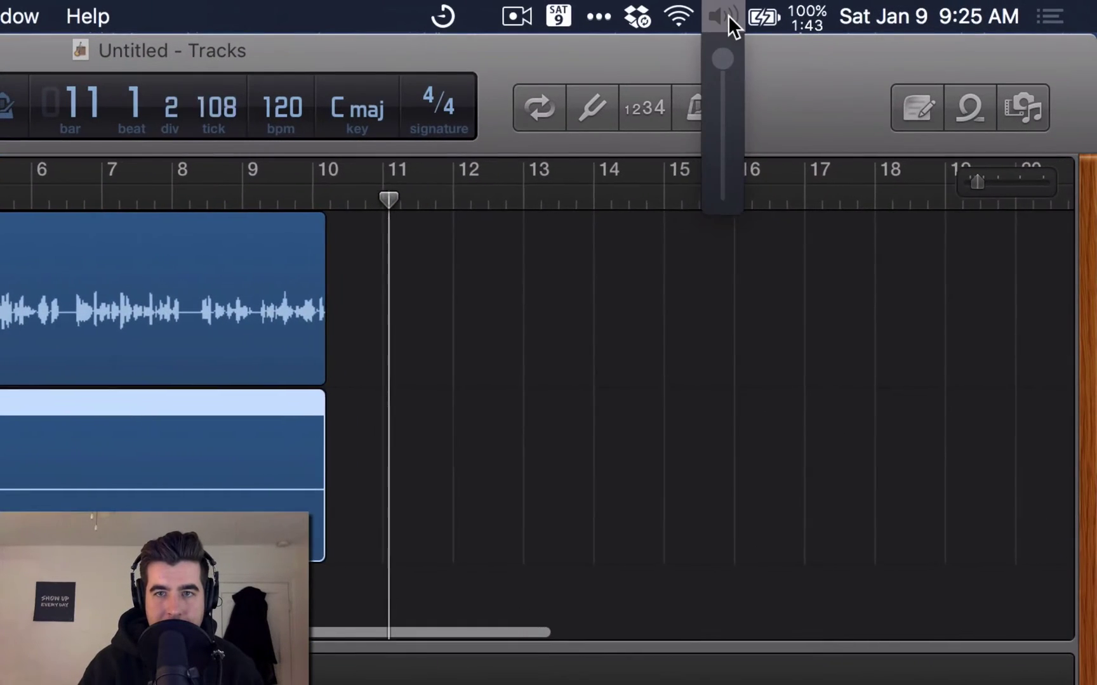
{"action": "left_click", "coordinate": [611, 329]}
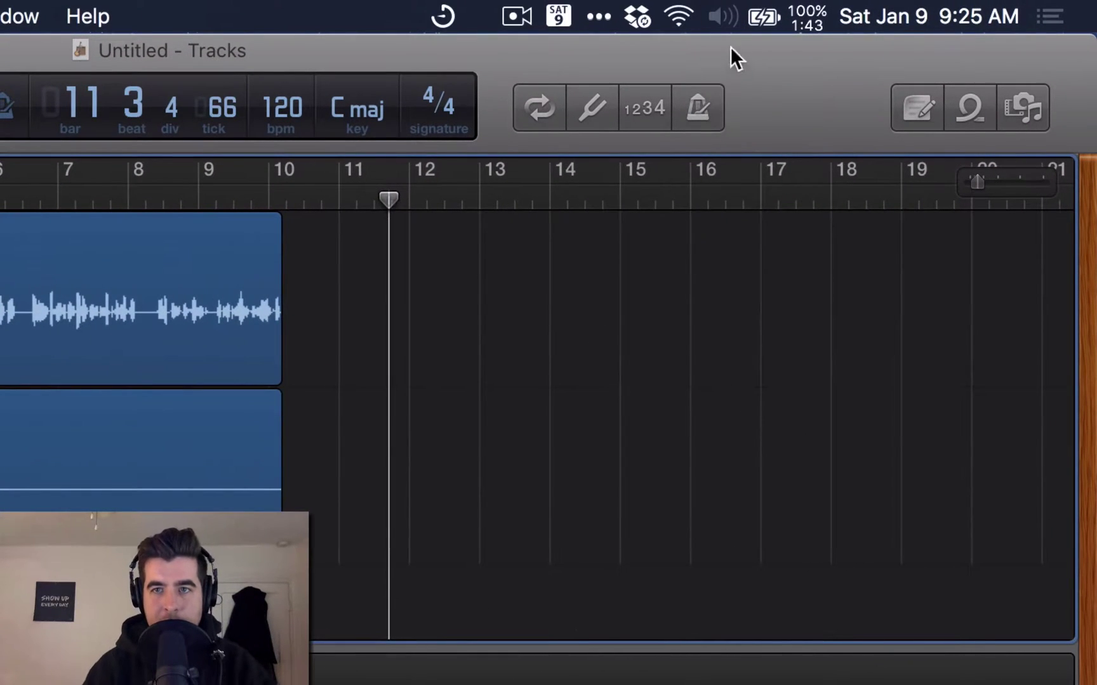
{"action": "left_click", "coordinate": [723, 17], "text": "alt"}
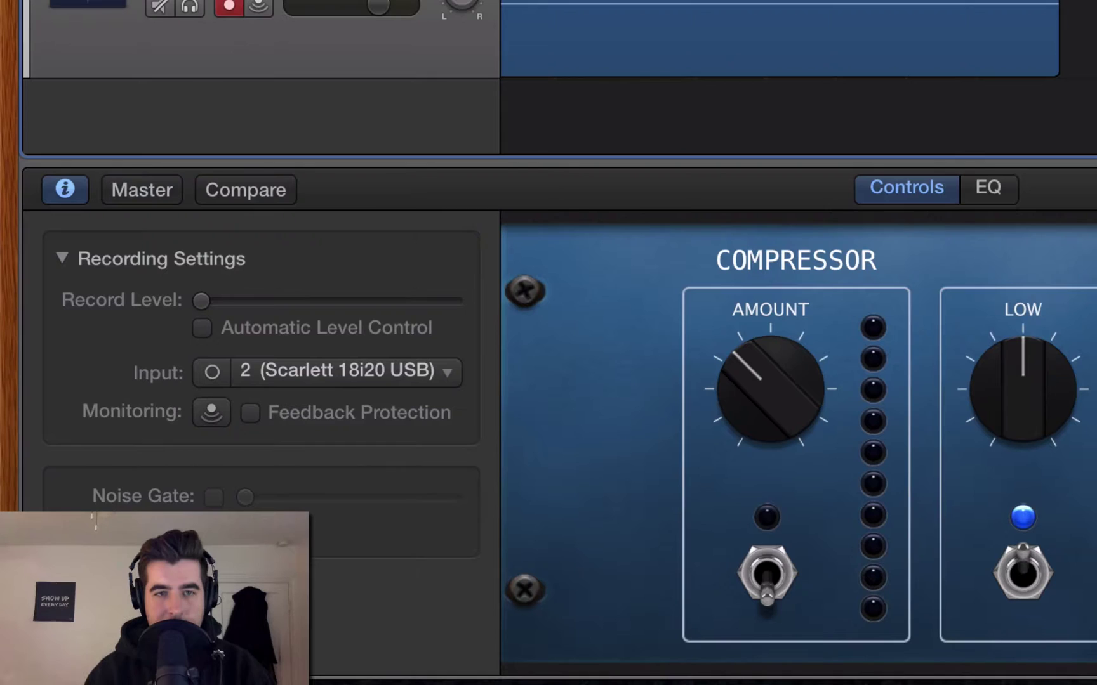
{"action": "key", "text": "Up"}
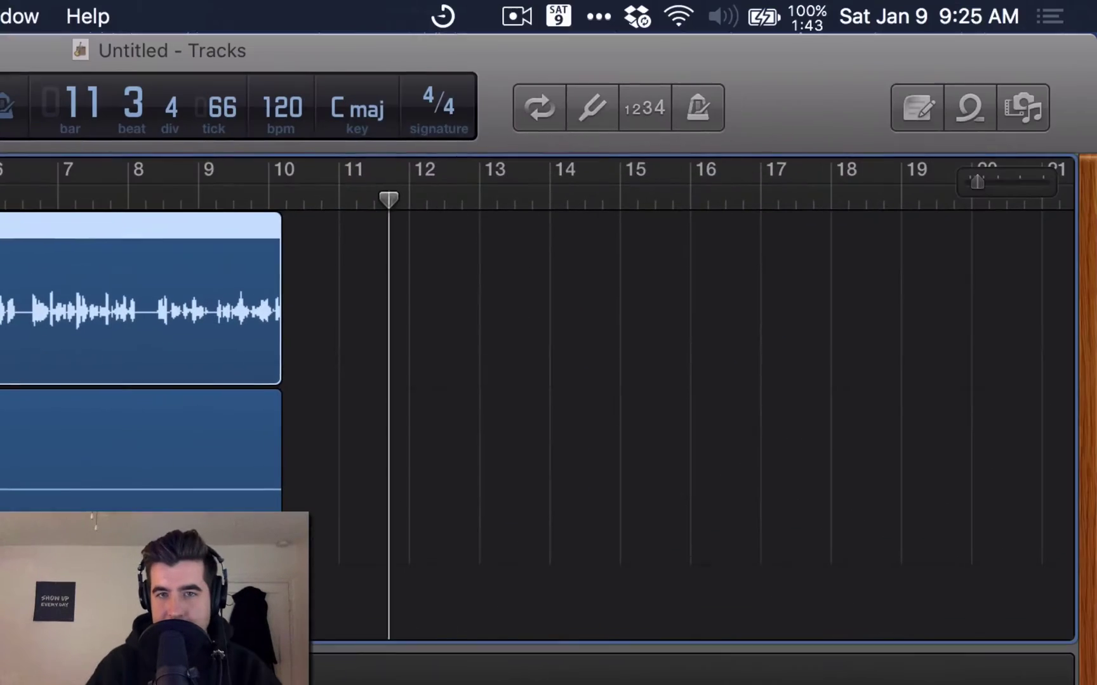
Switch the sound output briefly to Internal Speakers, then back to Scarlett 18i20 USB.
{"action": "left_click", "coordinate": [728, 17]}
{"action": "left_click", "coordinate": [759, 88]}
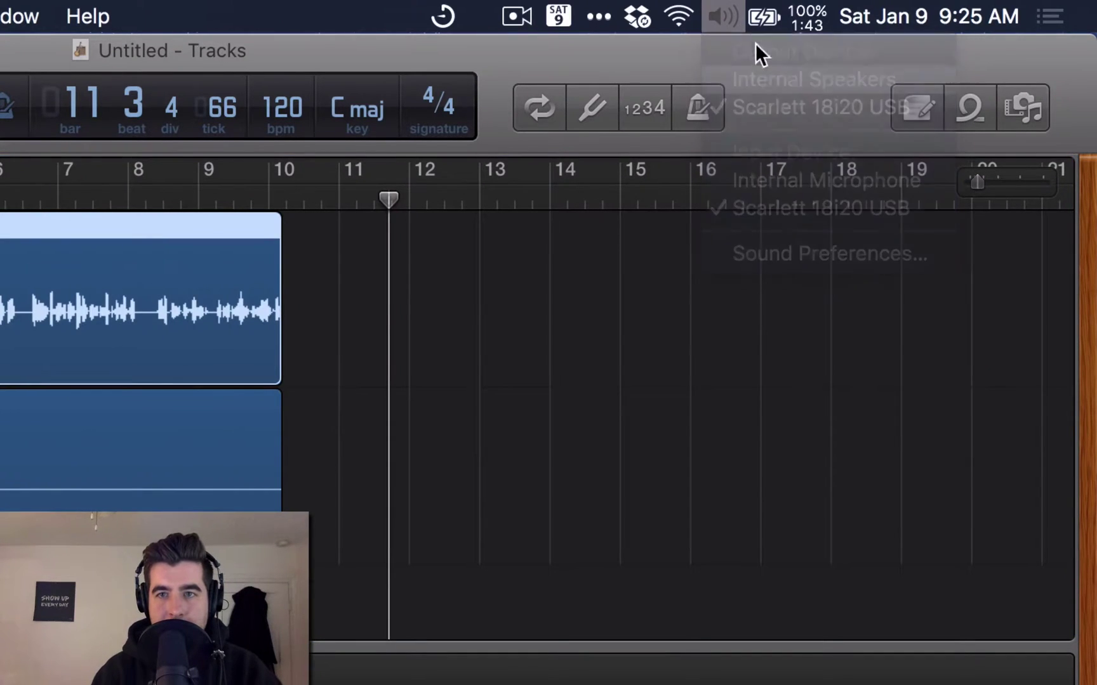
{"action": "left_click", "coordinate": [727, 16]}
{"action": "left_click", "coordinate": [764, 113]}
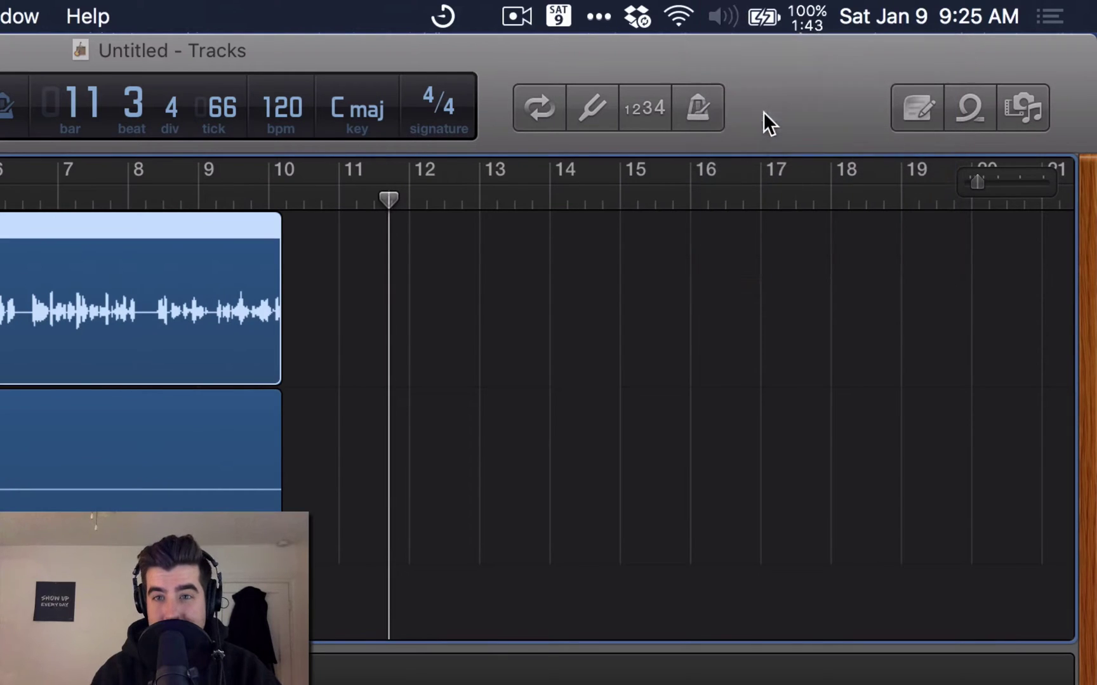
Set the input device to Internal Microphone, then back to Scarlett 18i20 USB.
{"action": "left_click", "coordinate": [734, 15]}
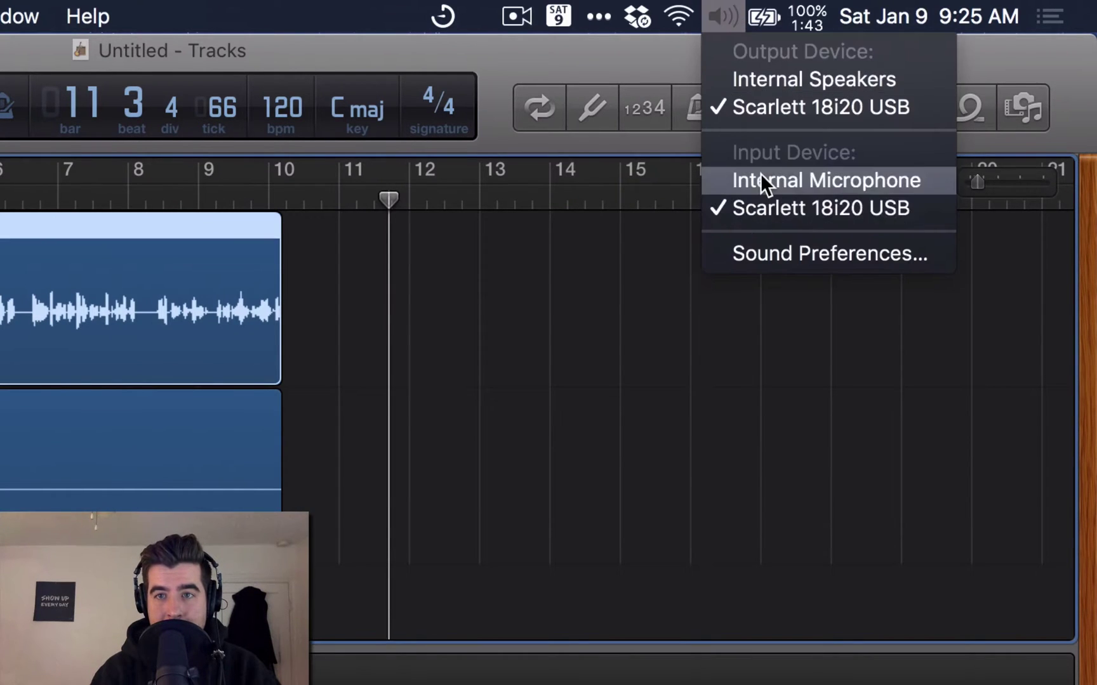
{"action": "left_click", "coordinate": [766, 181]}
{"action": "left_click", "coordinate": [724, 15]}
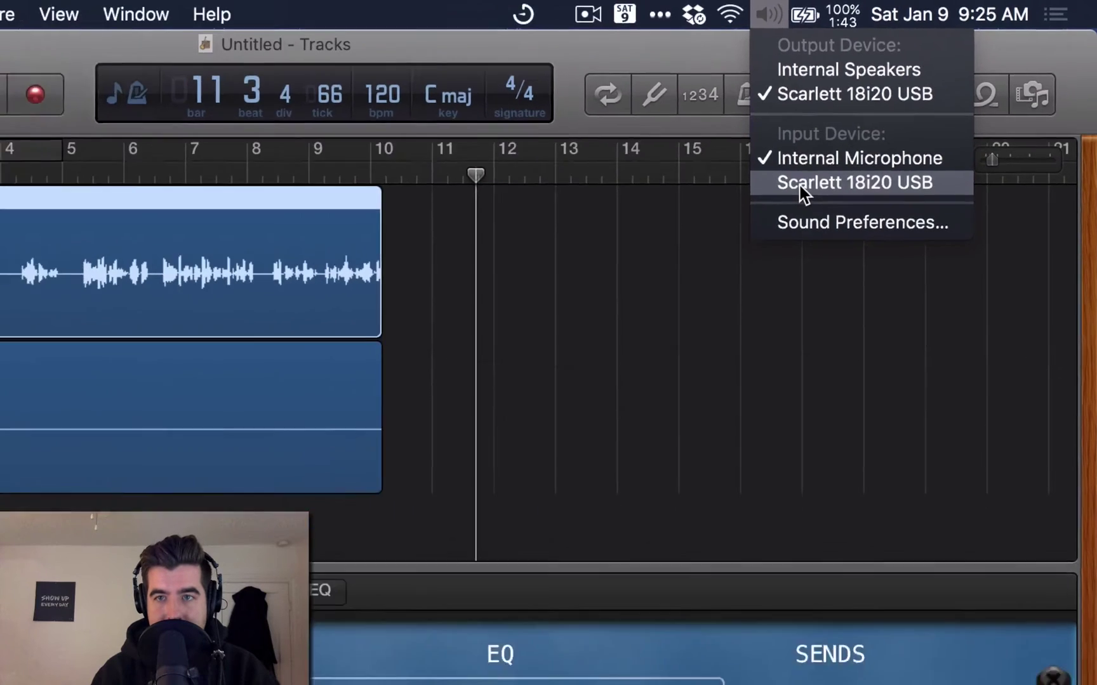
{"action": "left_click", "coordinate": [803, 183]}
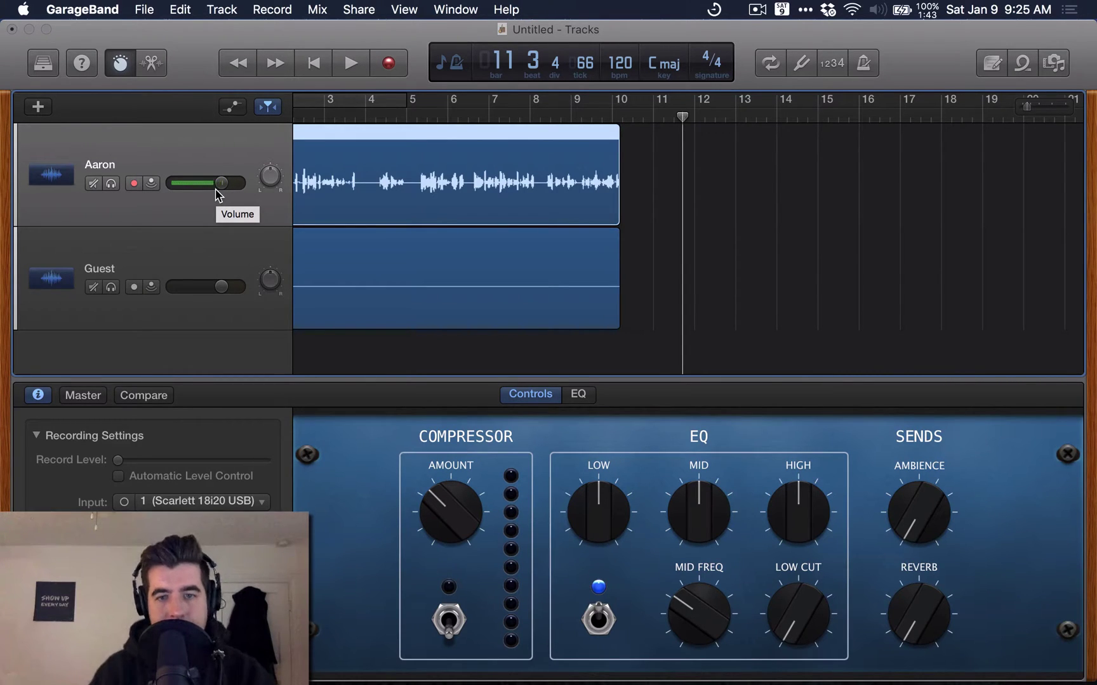
Switch to MindNode Pro to review the seven-step podcast setup outline, then cycle applications again.
{"action": "key", "text": "super+Tab"}
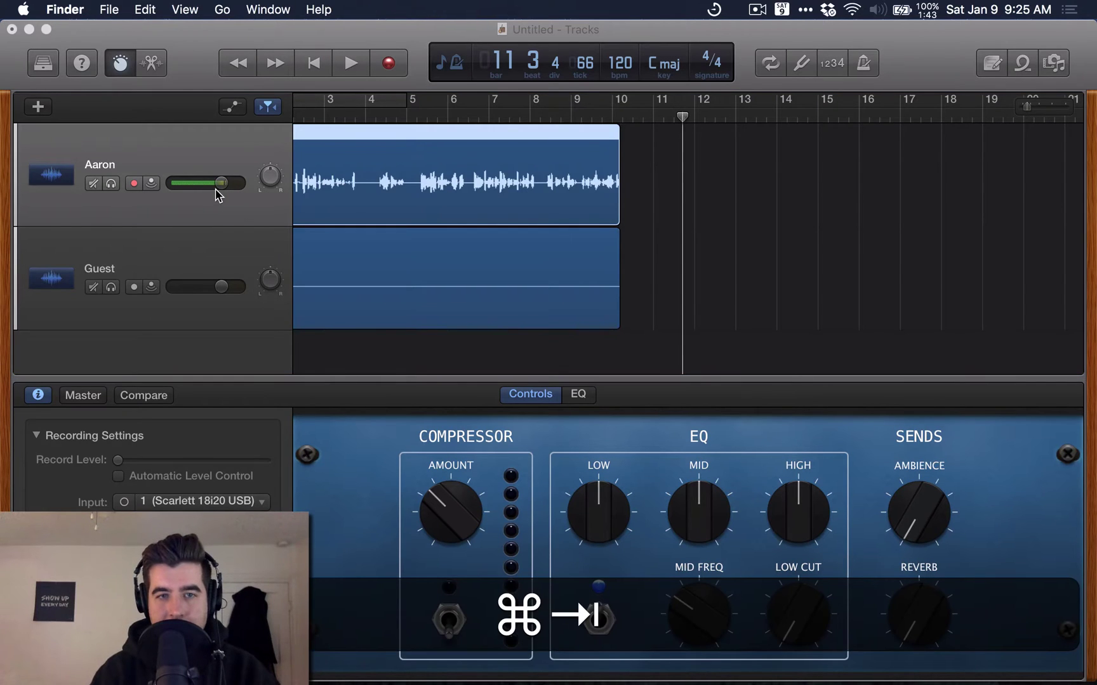
{"action": "key", "text": "super+Tab"}
{"action": "key", "text": "super+Tab"}
{"action": "key", "text": "super+Tab"}
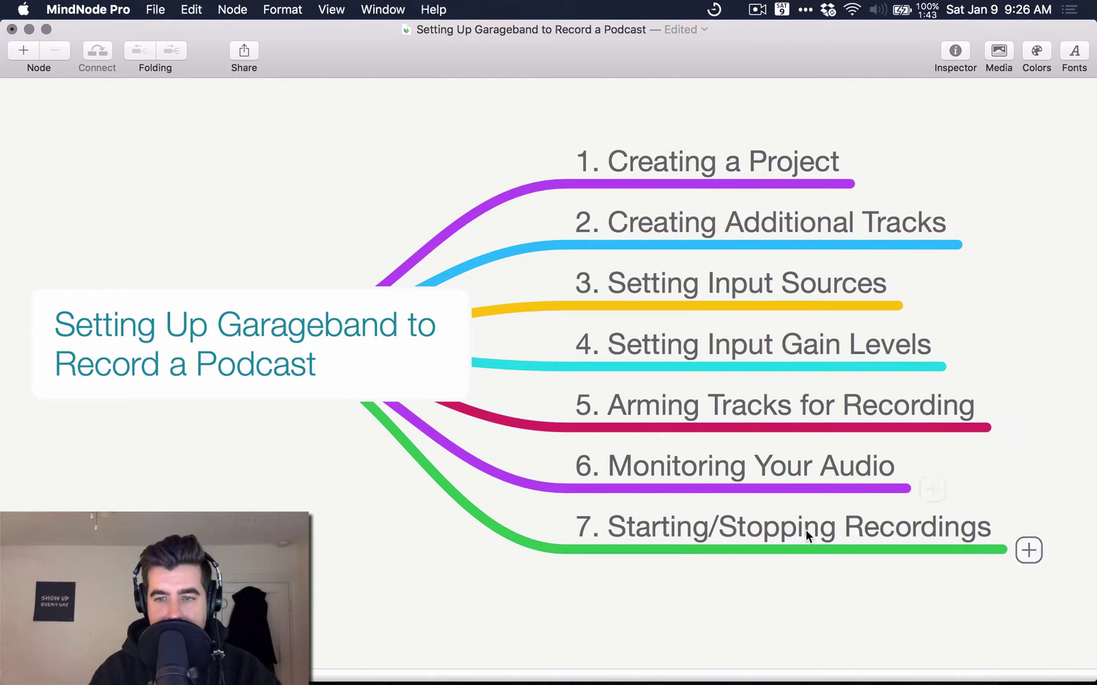
{"action": "key", "text": "super+Tab"}
{"action": "key", "text": "super+Tab"}
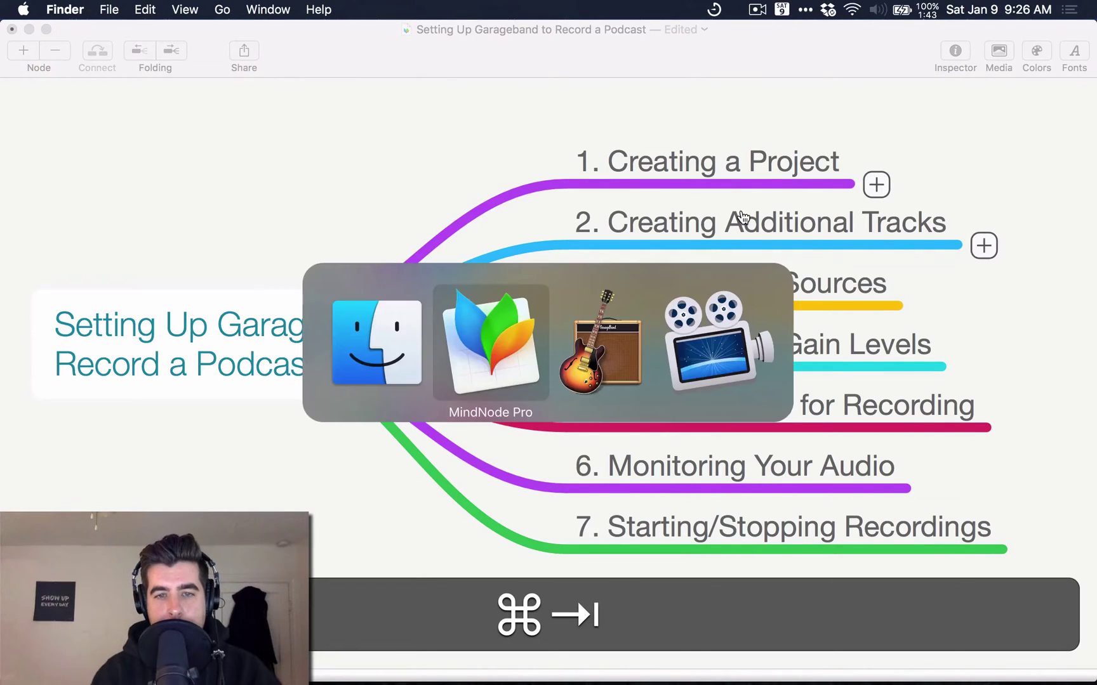
{"action": "key", "text": "super+Tab"}
{"action": "key", "text": "super+Tab"}
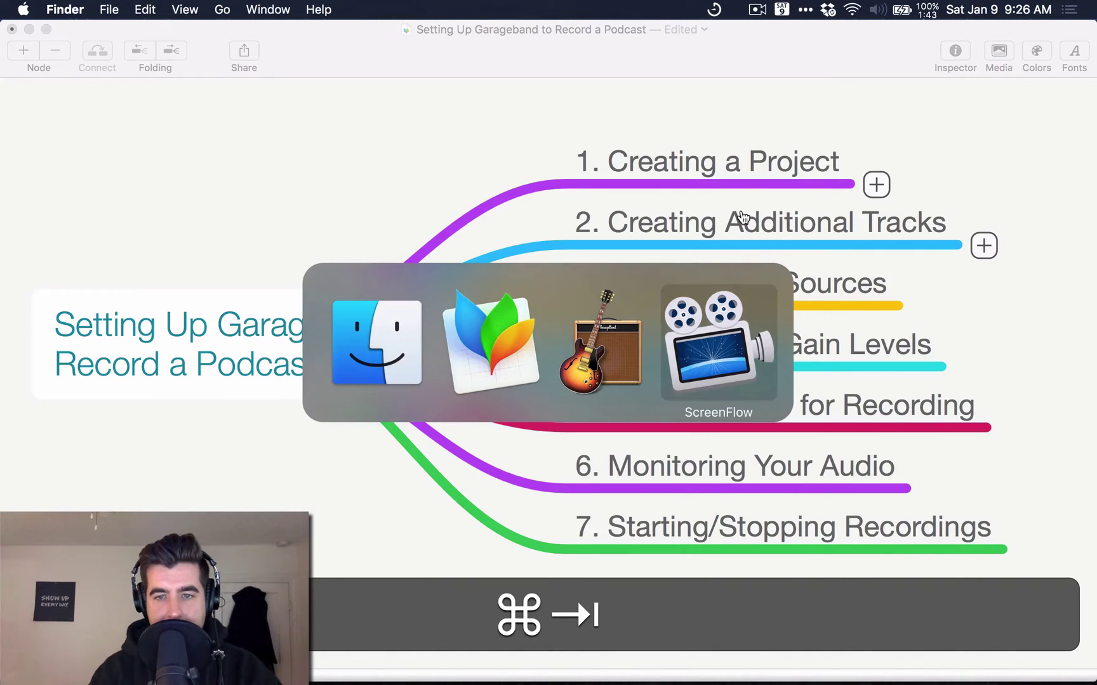
{"action": "key", "text": "super+Tab"}
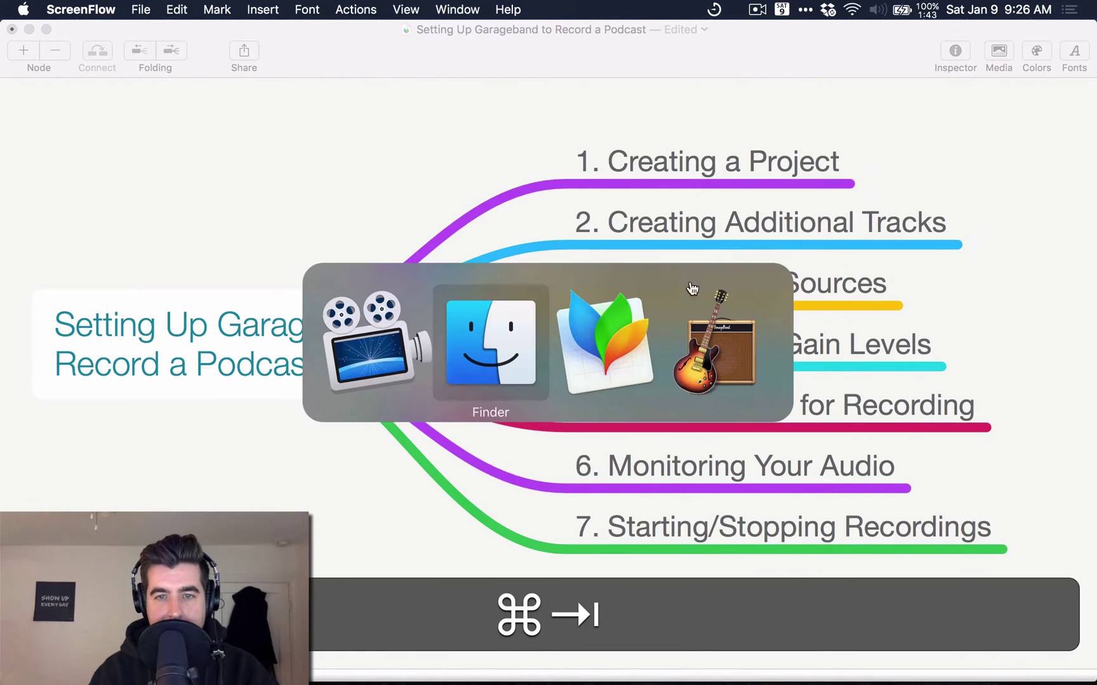
Return to GarageBand, expand the track's plug-ins and browse the available effects list.
{"action": "left_click", "coordinate": [727, 363]}
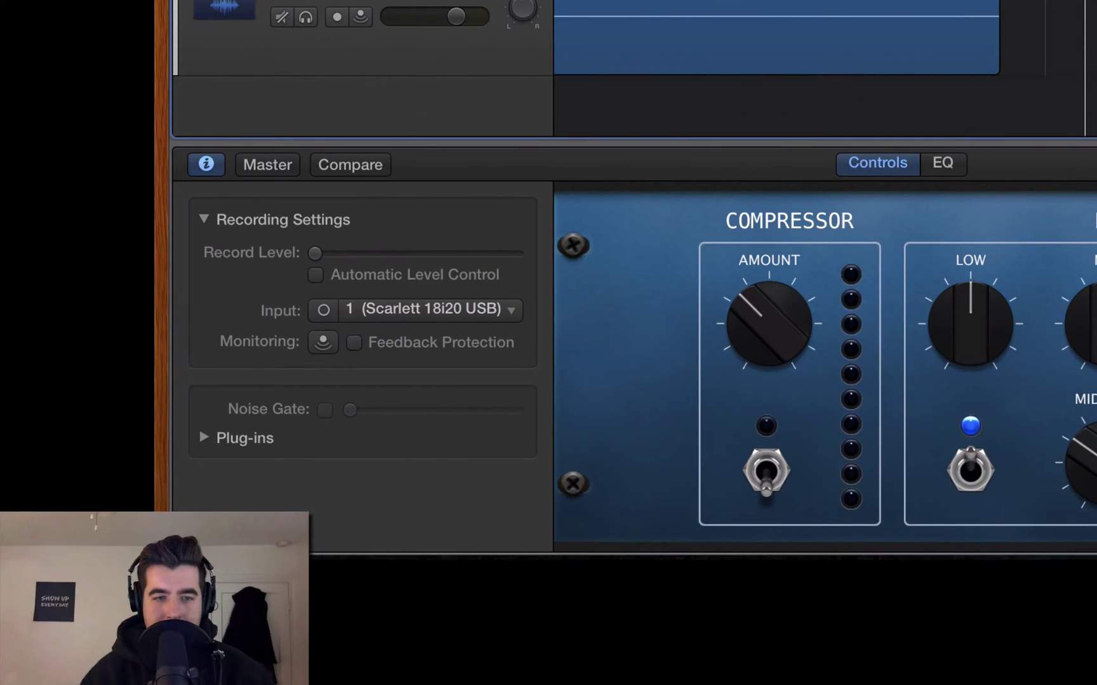
{"action": "left_click", "coordinate": [206, 437]}
{"action": "scroll", "coordinate": [262, 368], "scroll_direction": "down", "scroll_amount": 4}
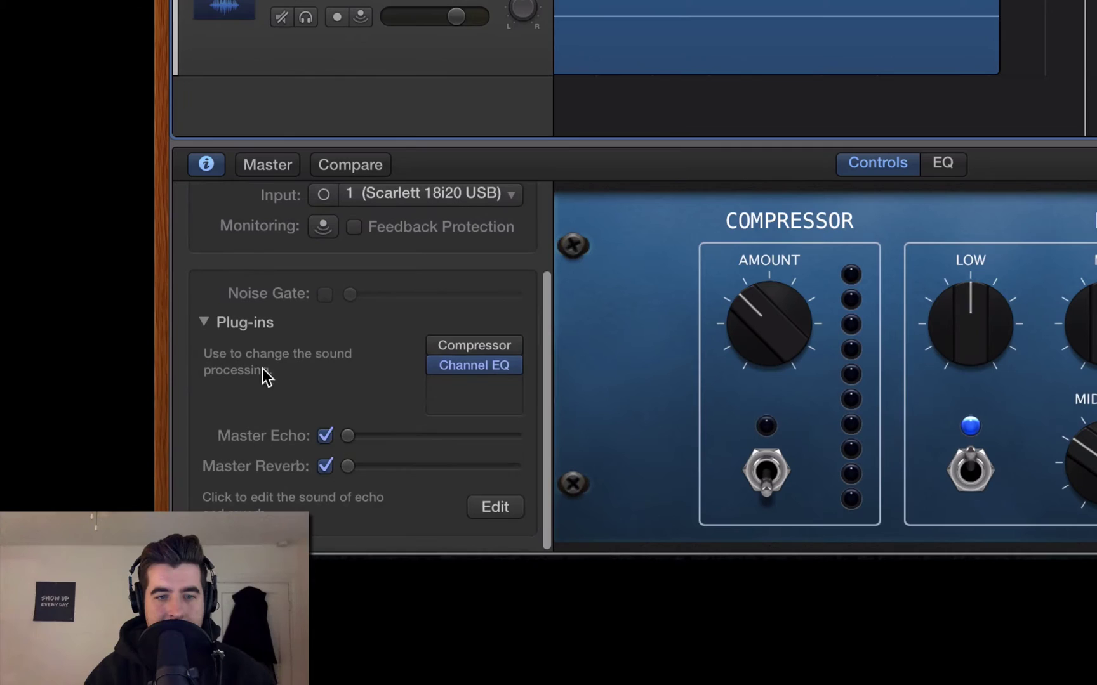
{"action": "mouse_move", "coordinate": [477, 337]}
{"action": "left_click", "coordinate": [505, 348]}
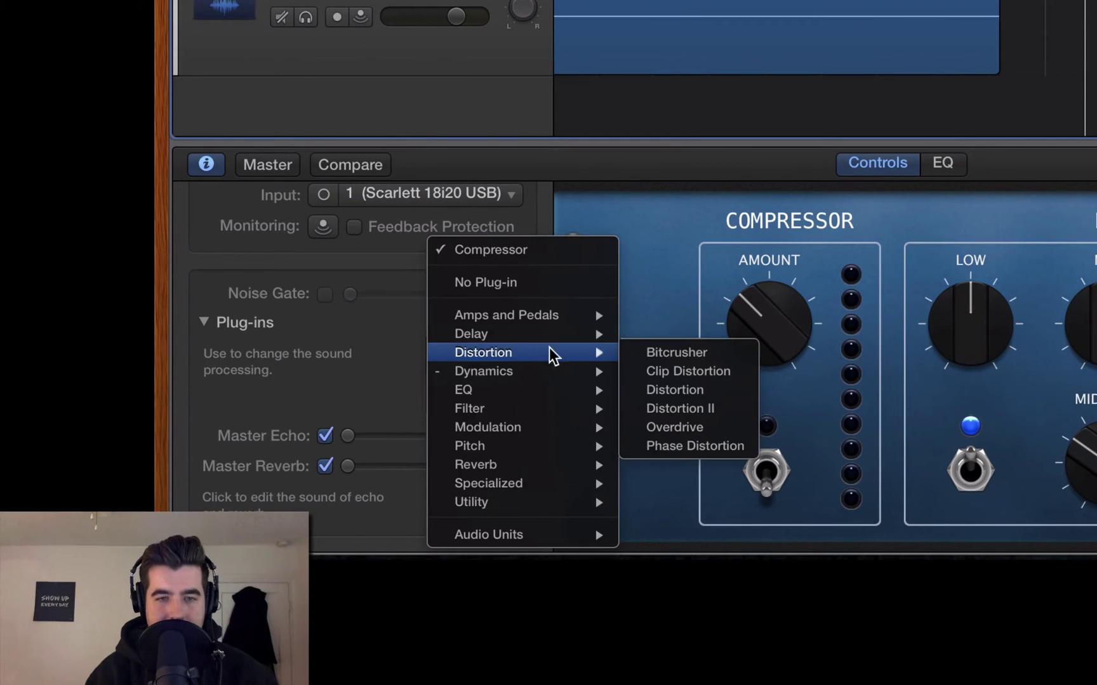
{"action": "mouse_move", "coordinate": [592, 339]}
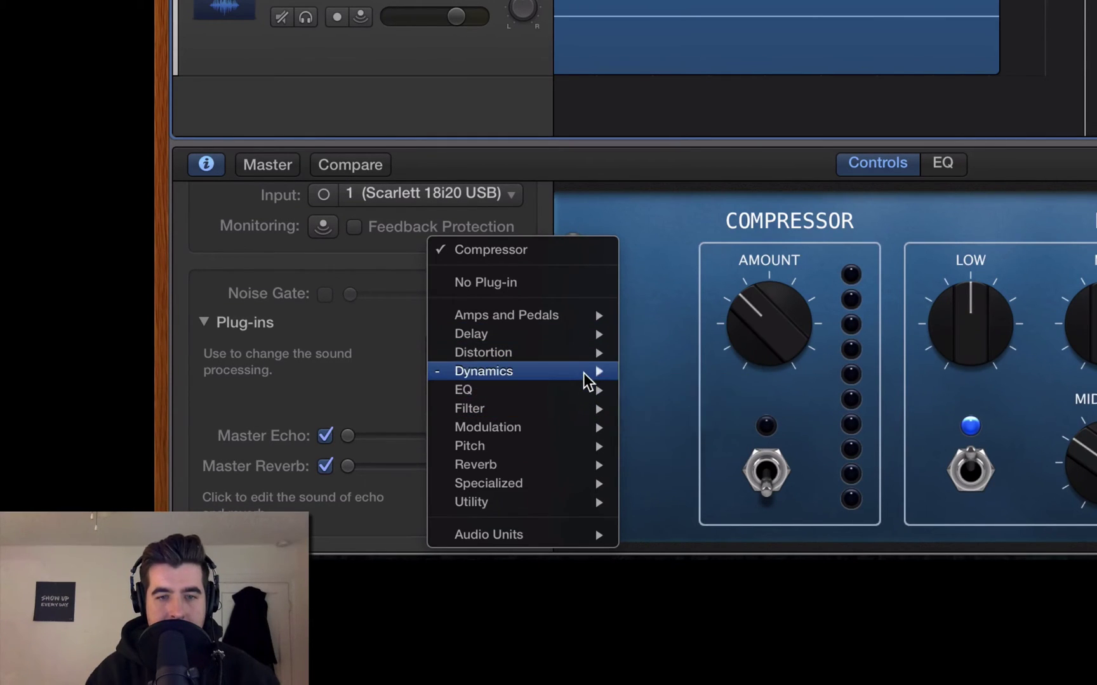
{"action": "mouse_move", "coordinate": [593, 376]}
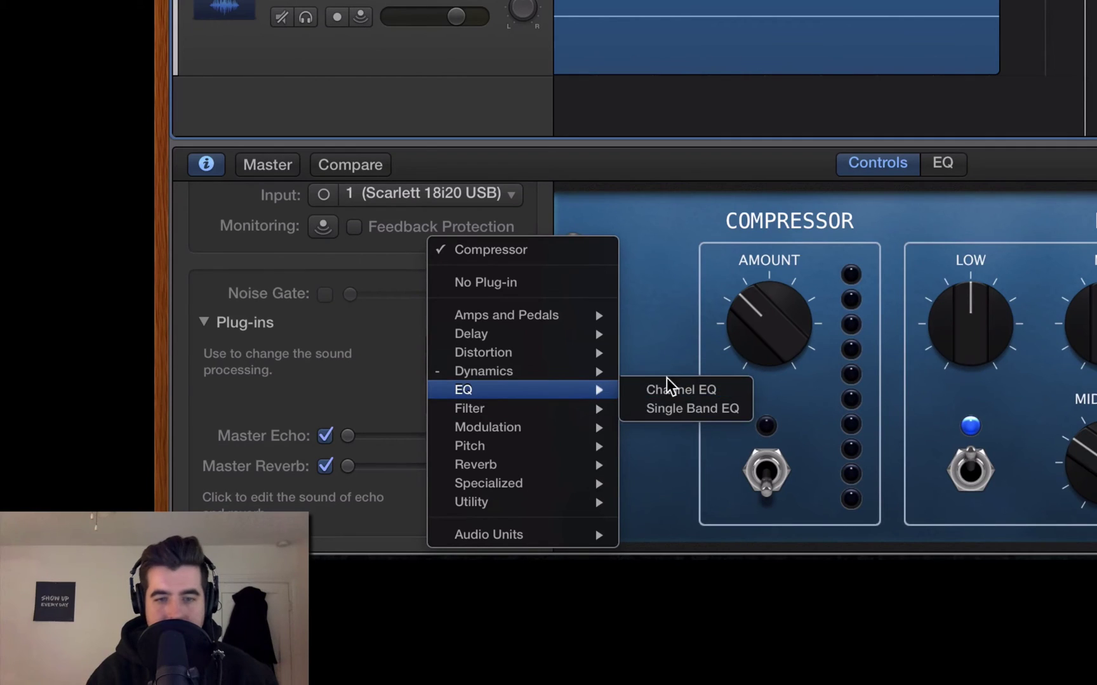
{"action": "mouse_move", "coordinate": [549, 377]}
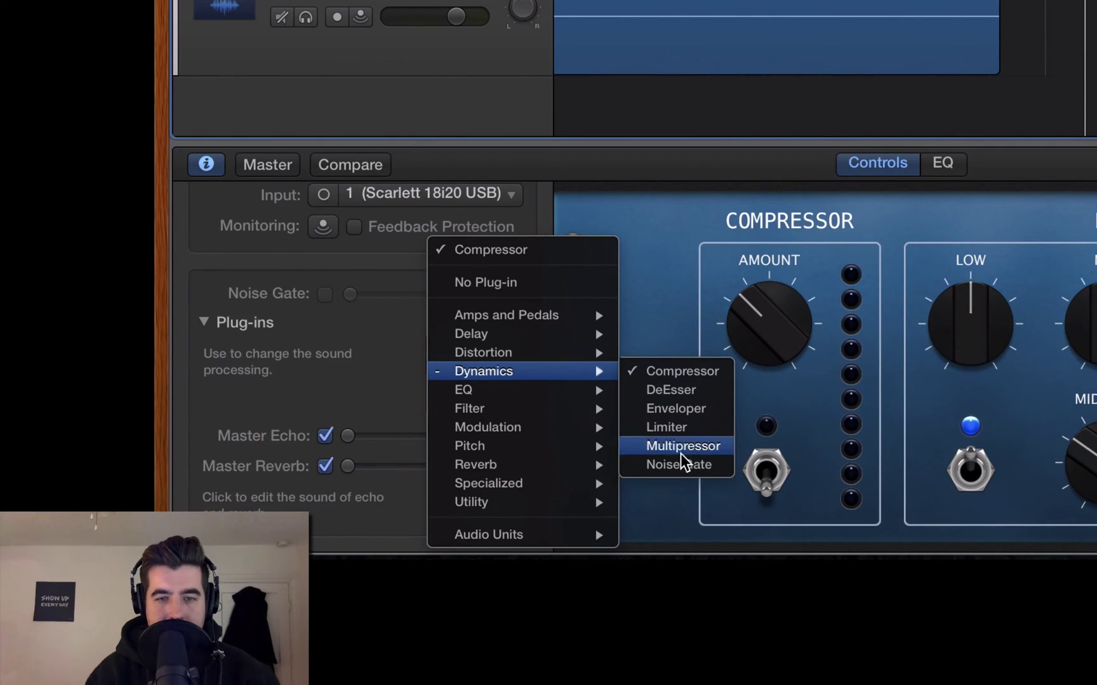
Close the effects list unchanged, keeping Compressor and Channel EQ, and bring up the screen recorder controls.
{"action": "left_click", "coordinate": [934, 167]}
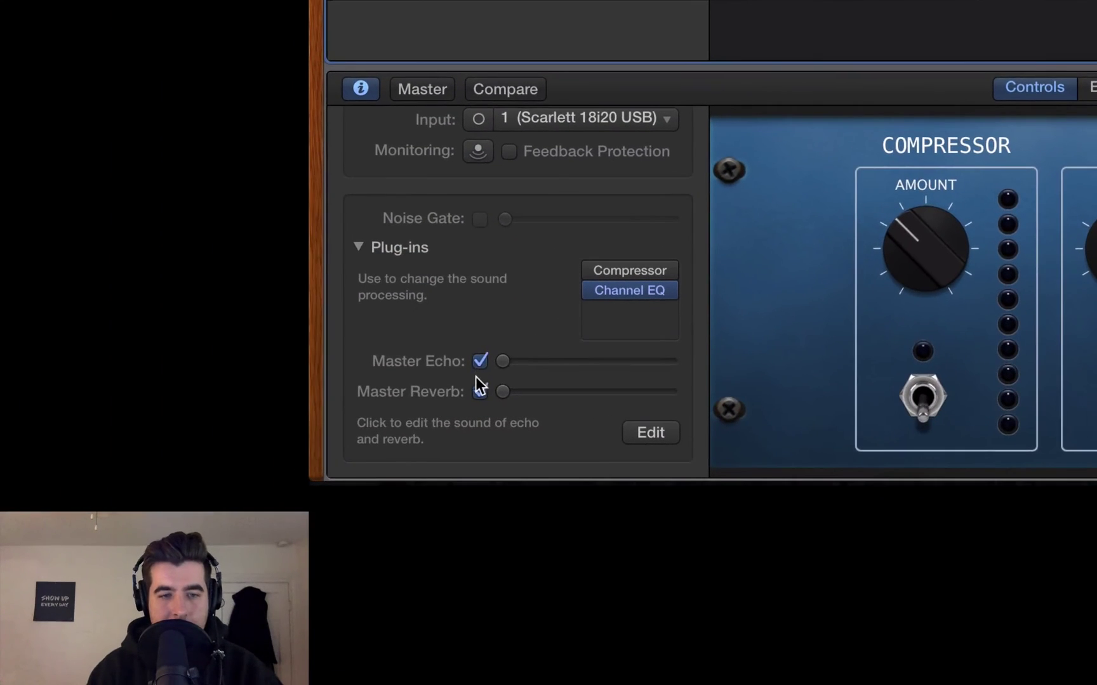
{"action": "left_click", "coordinate": [480, 361]}
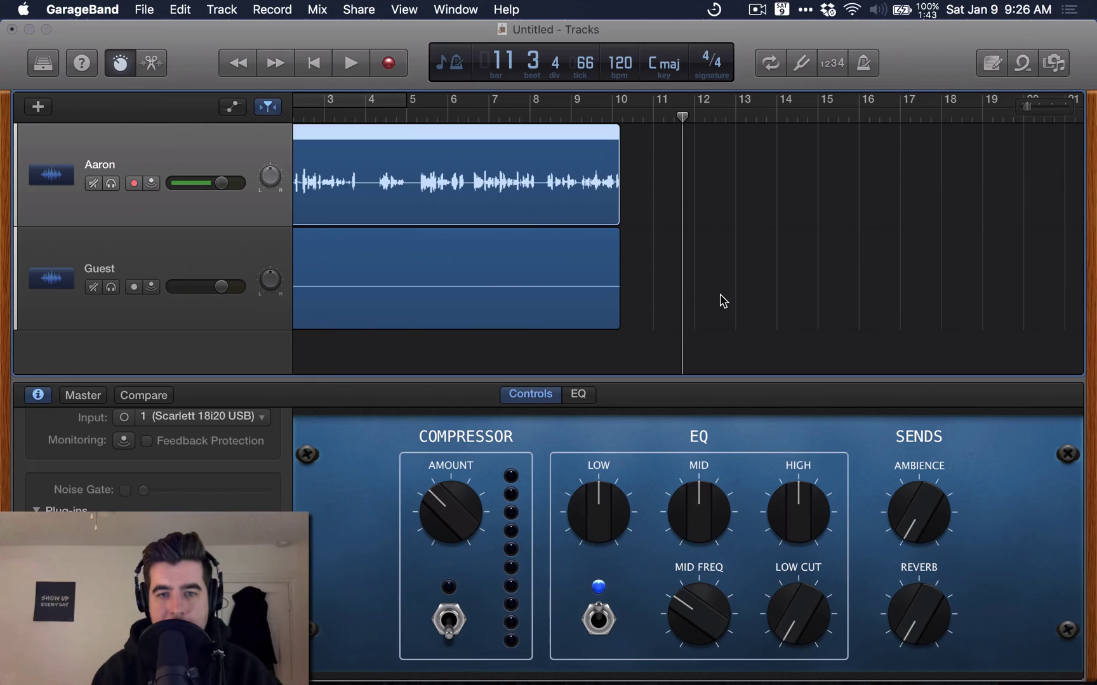
{"action": "left_click", "coordinate": [756, 8]}
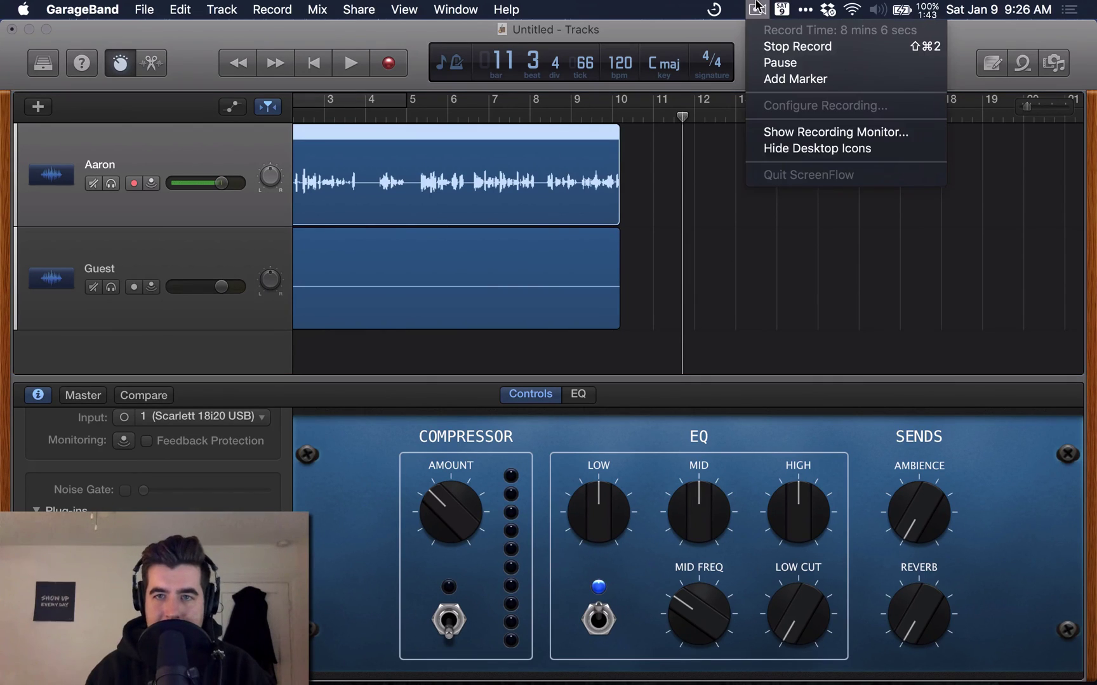